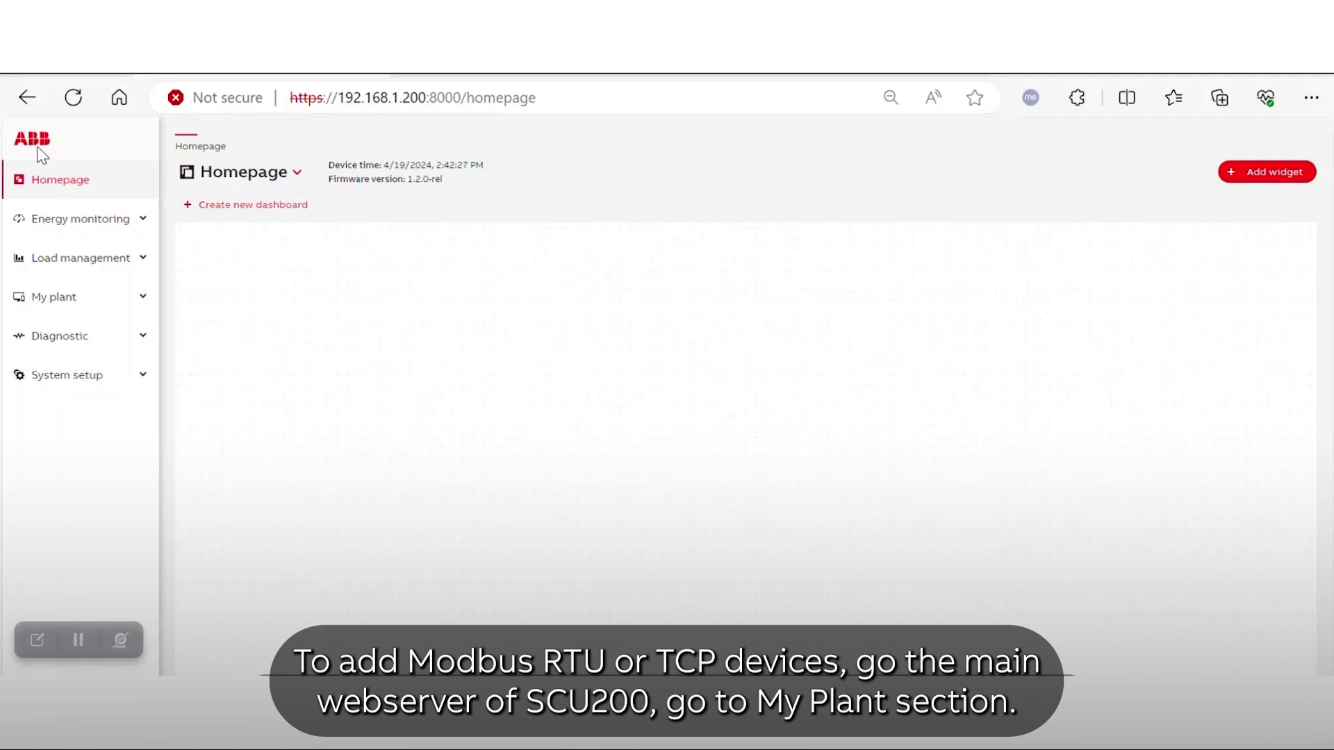
- Go to My plant > Devices and show the Modbus RTU devices list
left_click(70, 308)
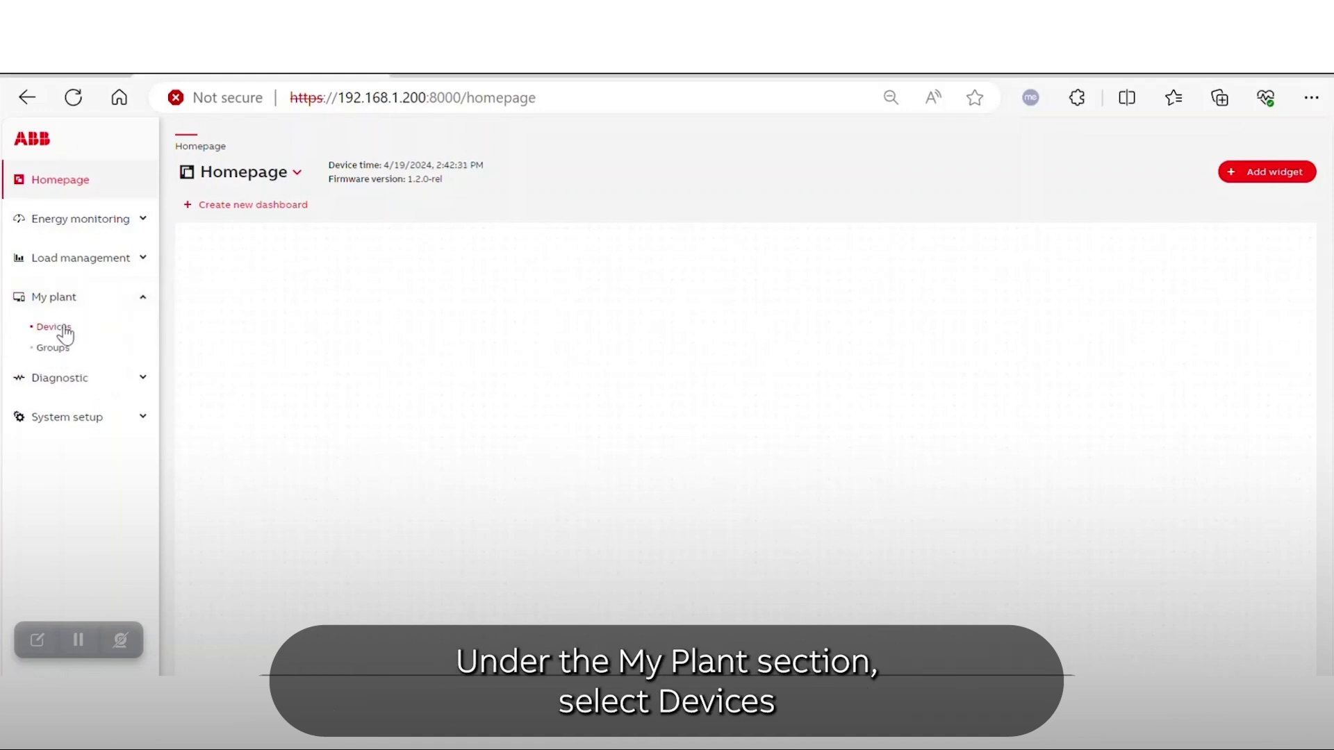
left_click(64, 331)
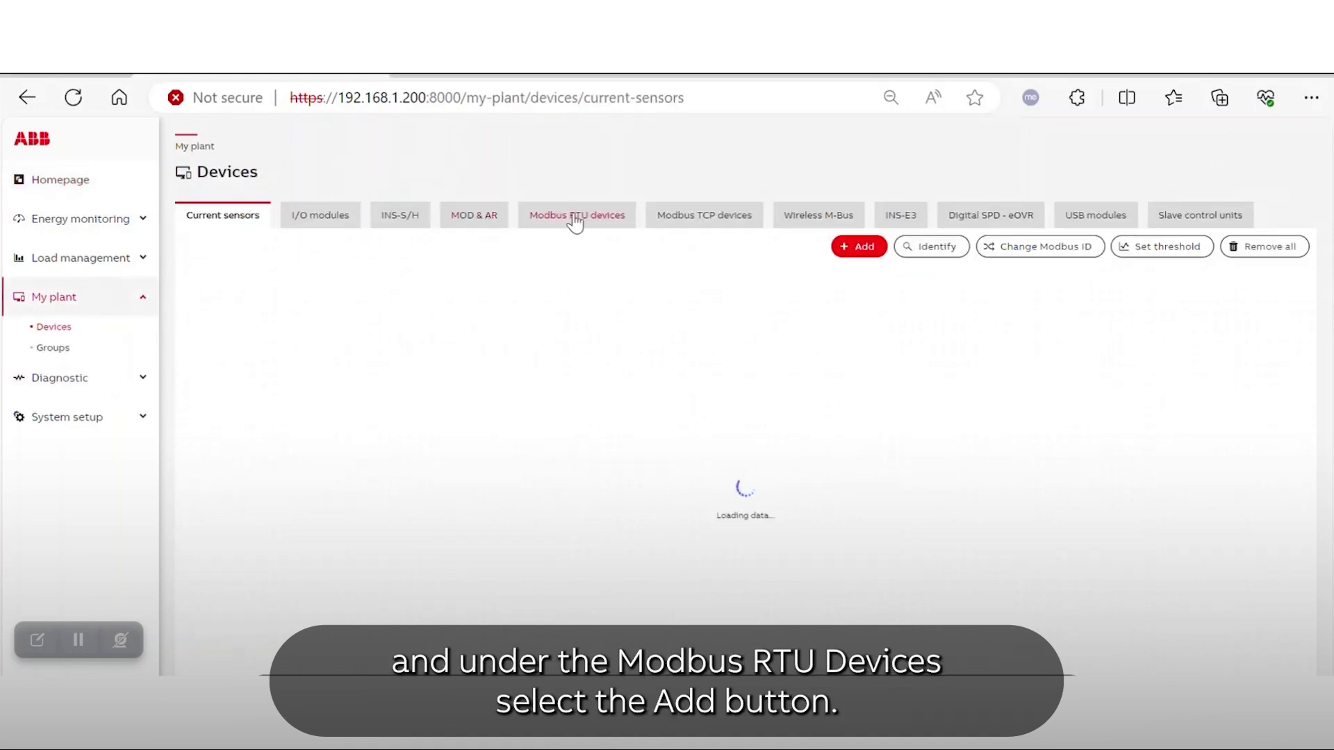
left_click(575, 220)
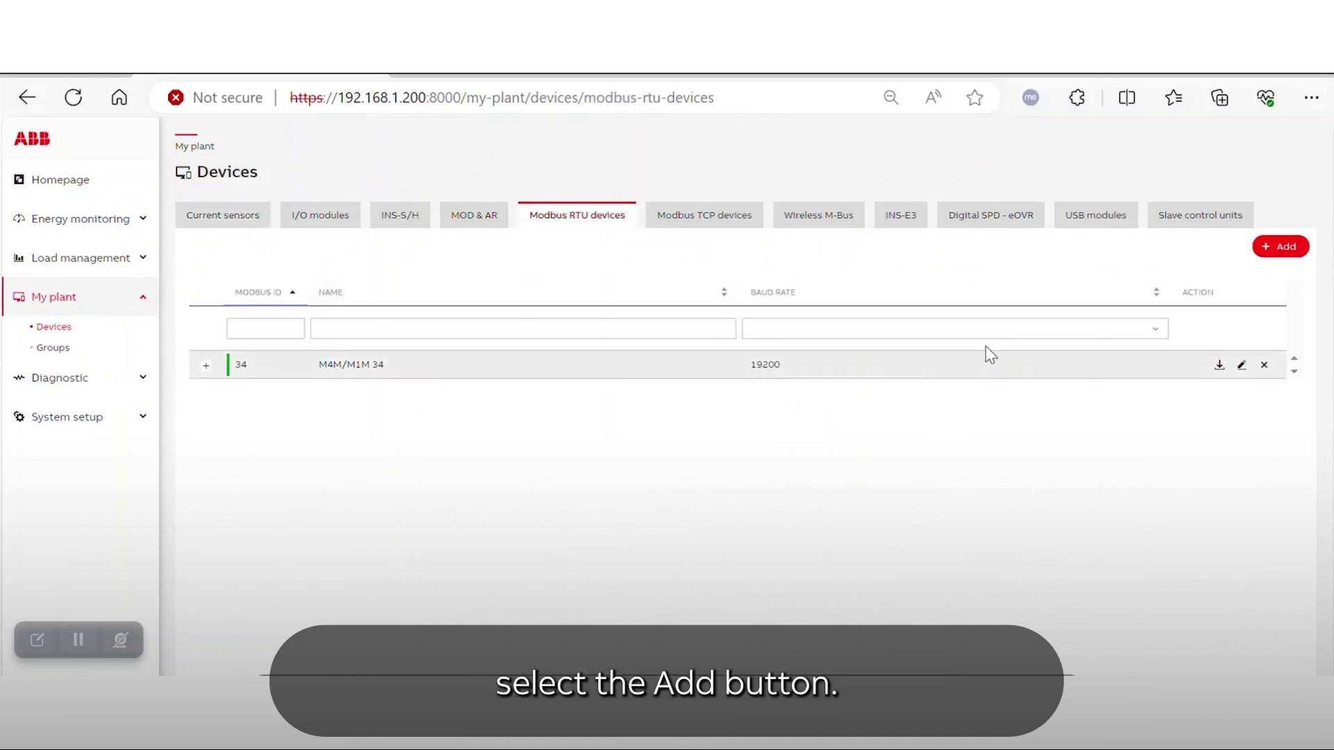
- Add the predefined EQ meter model as Modbus RTU device 33, category sub-meter
left_click(1278, 248)
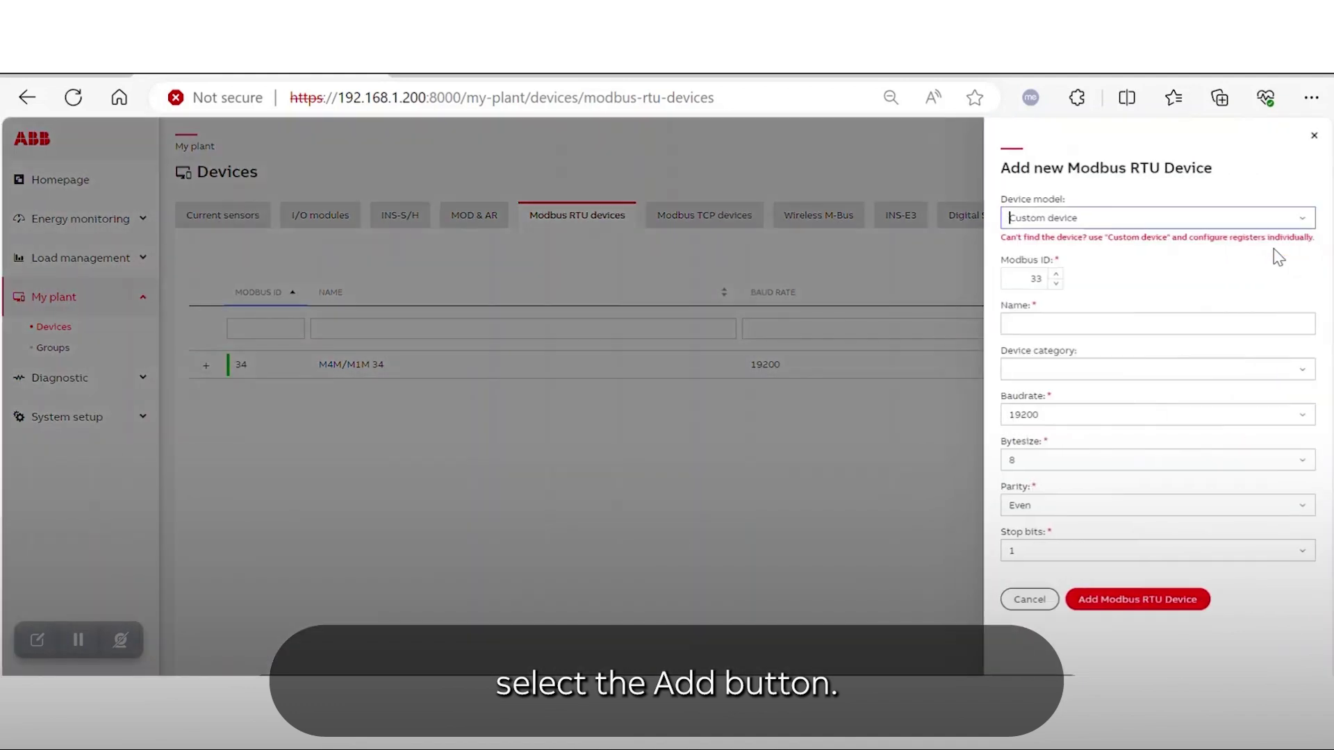
left_click(1236, 219)
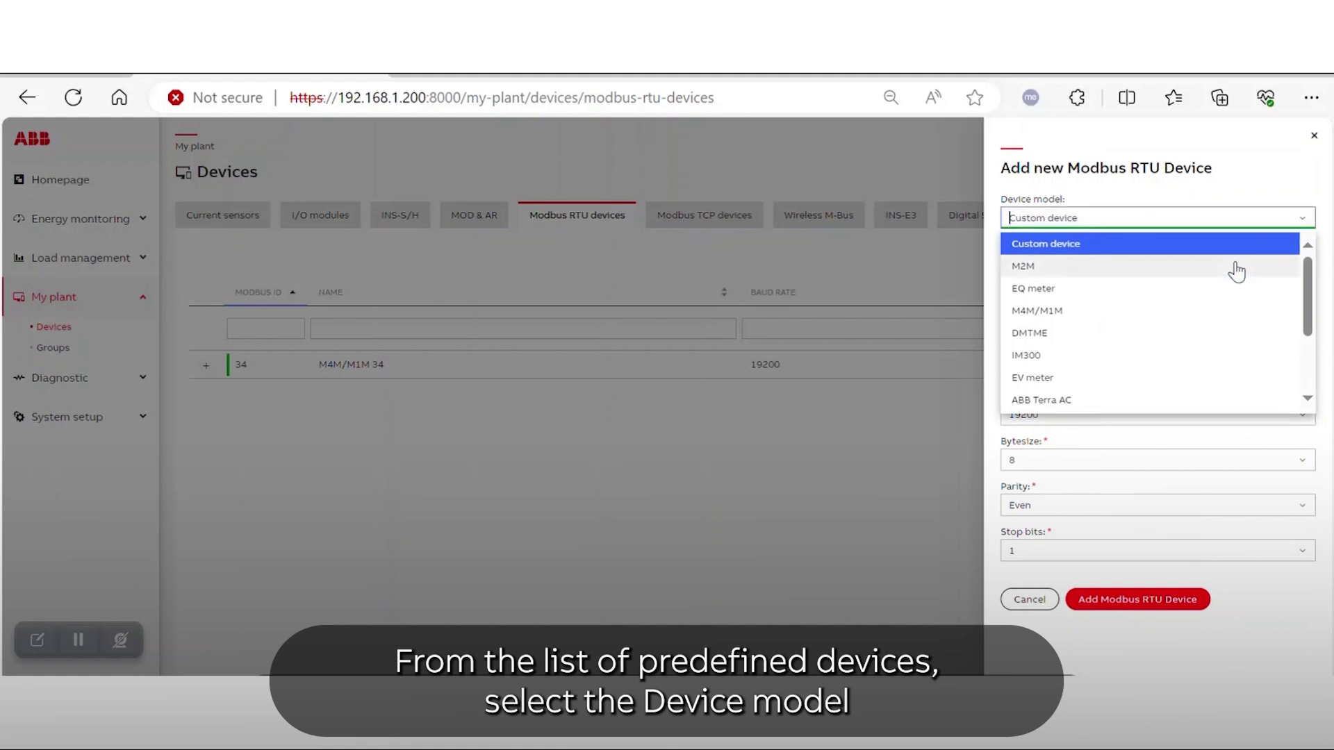
left_click(1239, 288)
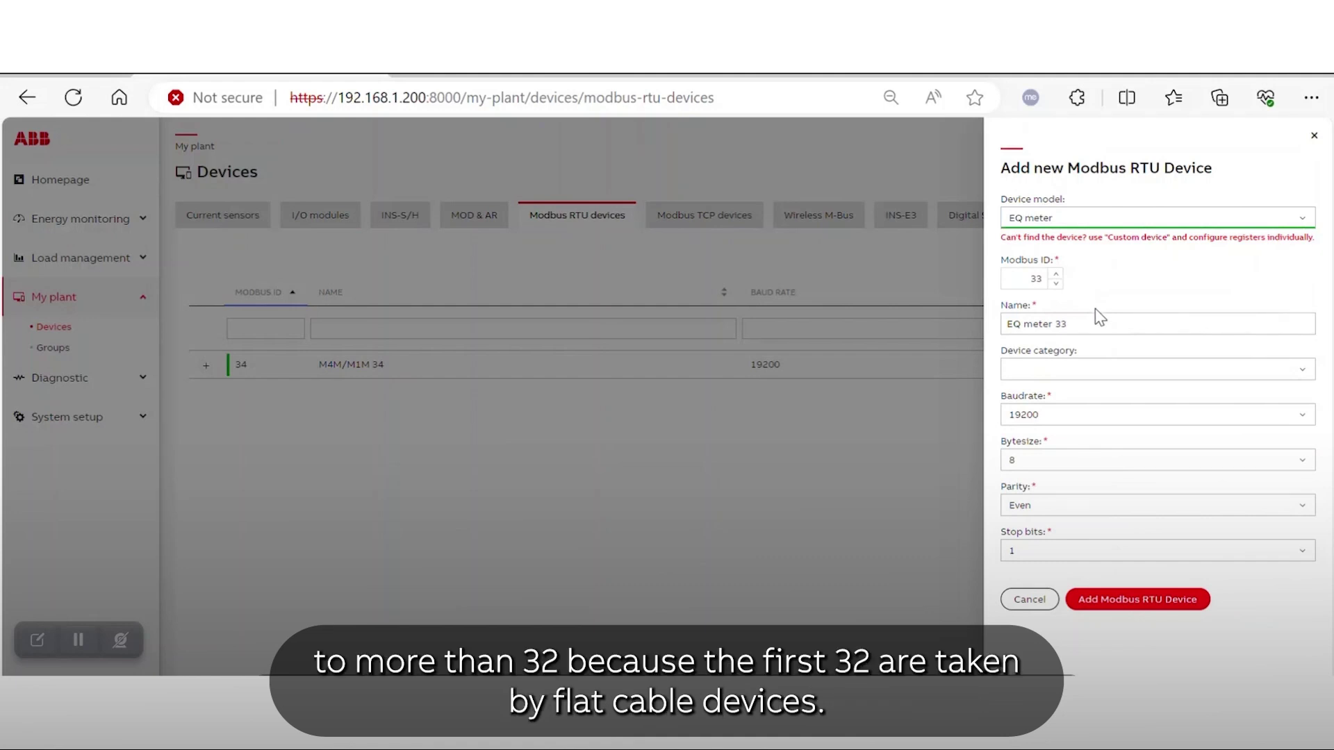
left_click(1097, 368)
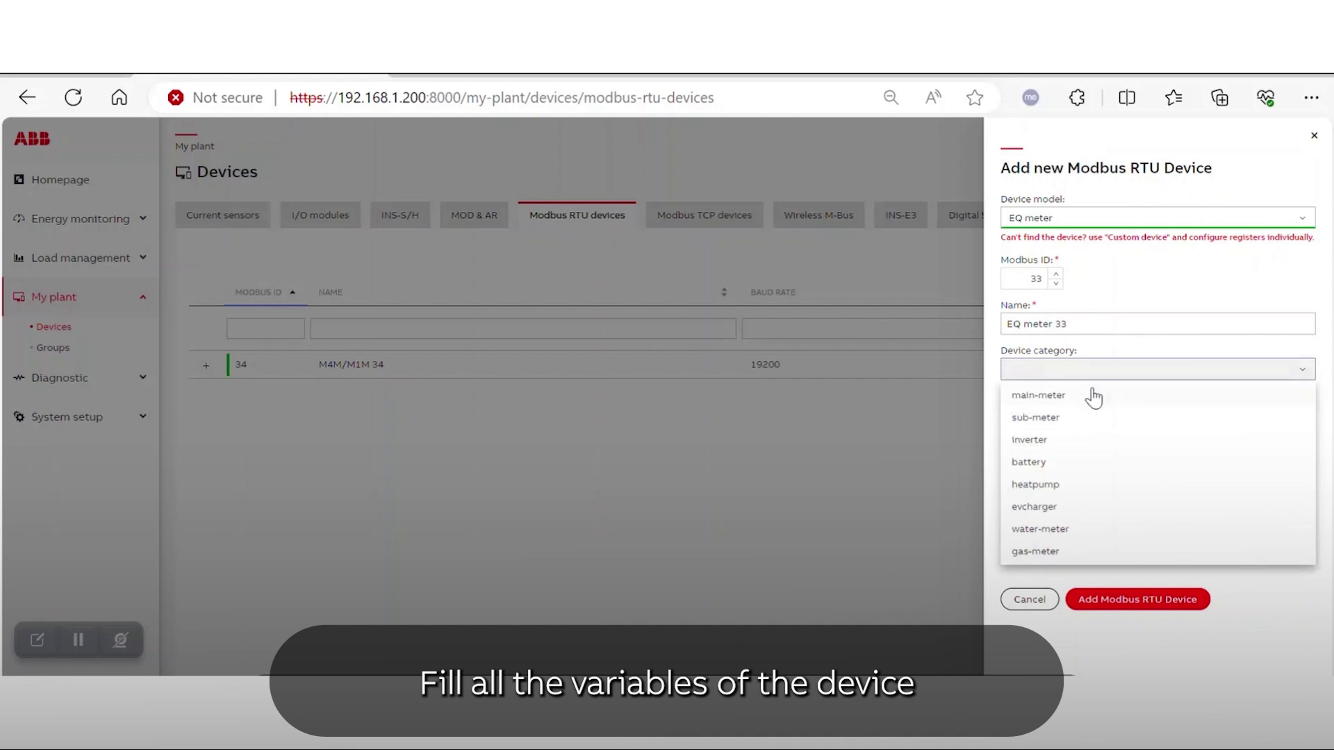
left_click(1093, 419)
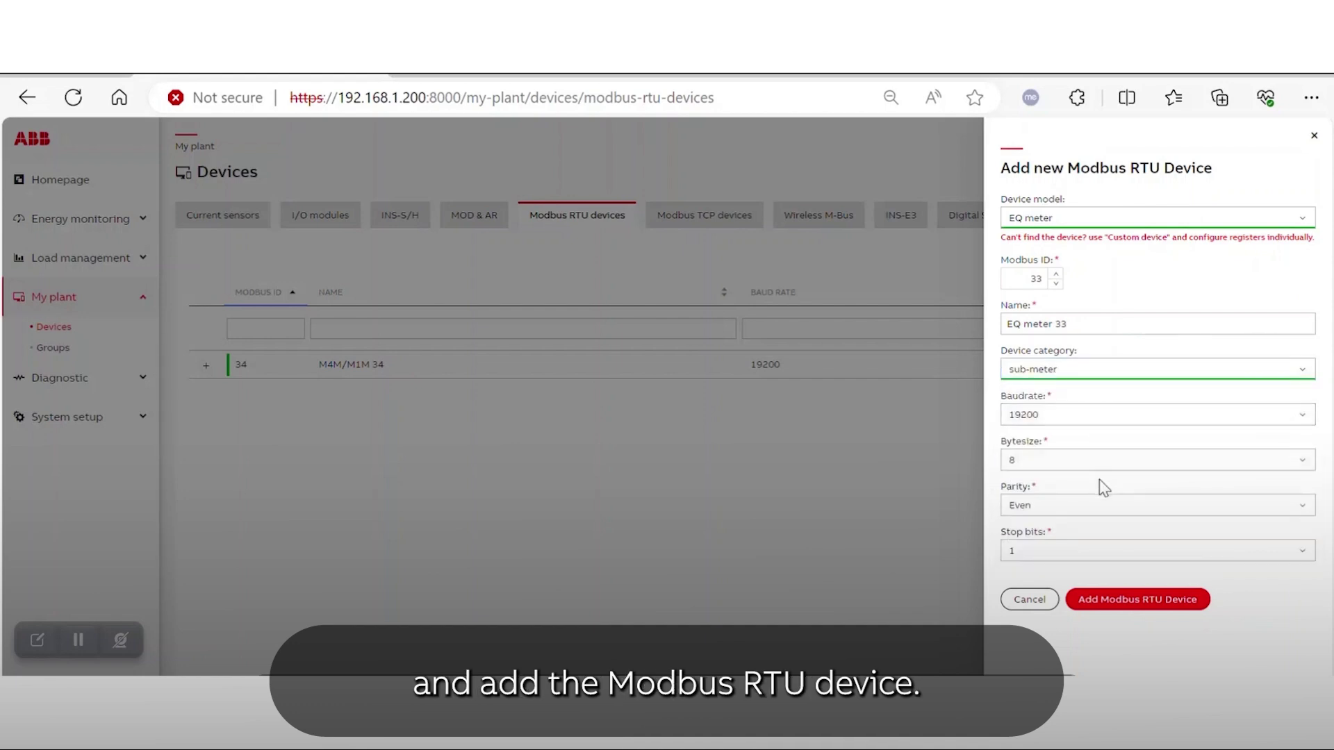
left_click(1106, 599)
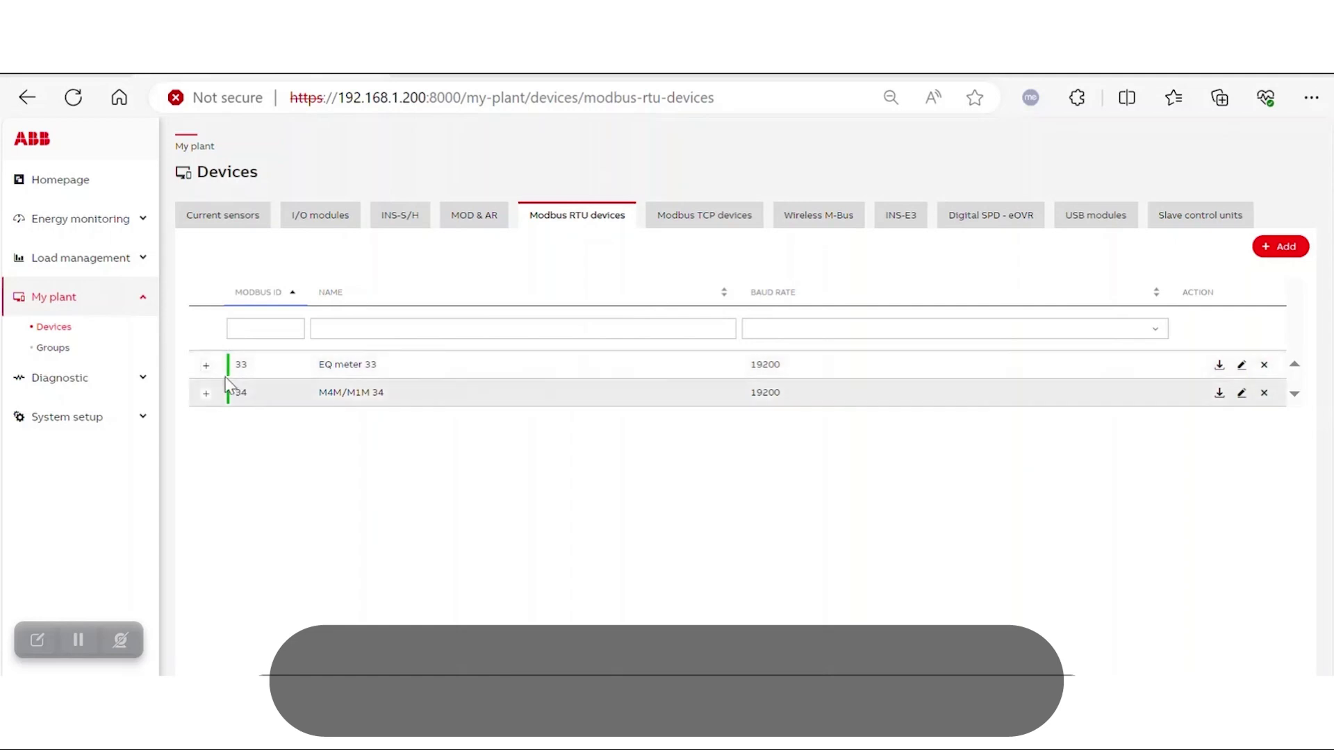
- Expand EQ meter 33 to list its registers, such as 20480 Active Import Total
left_click(205, 365)
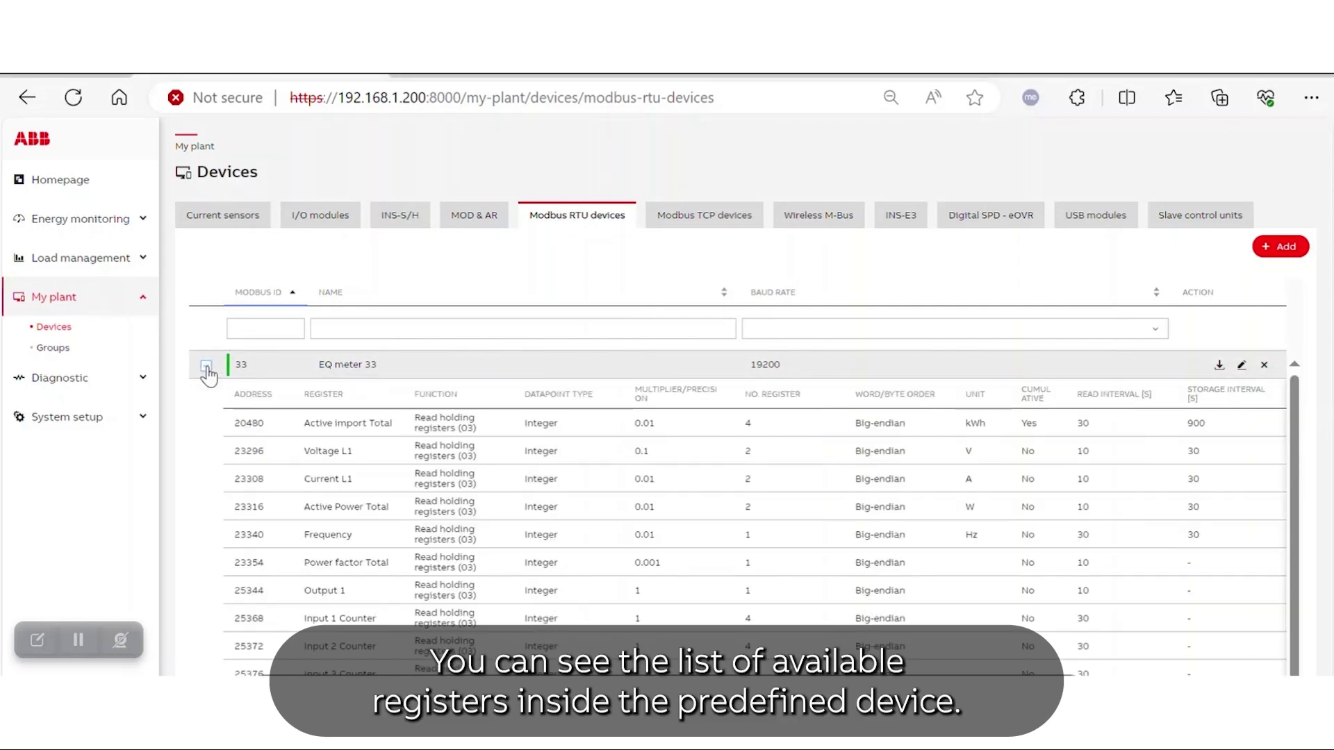
- Open and cancel EQ meter 33's edit form, then download its register descriptor
scroll(274, 432, "down", 1)
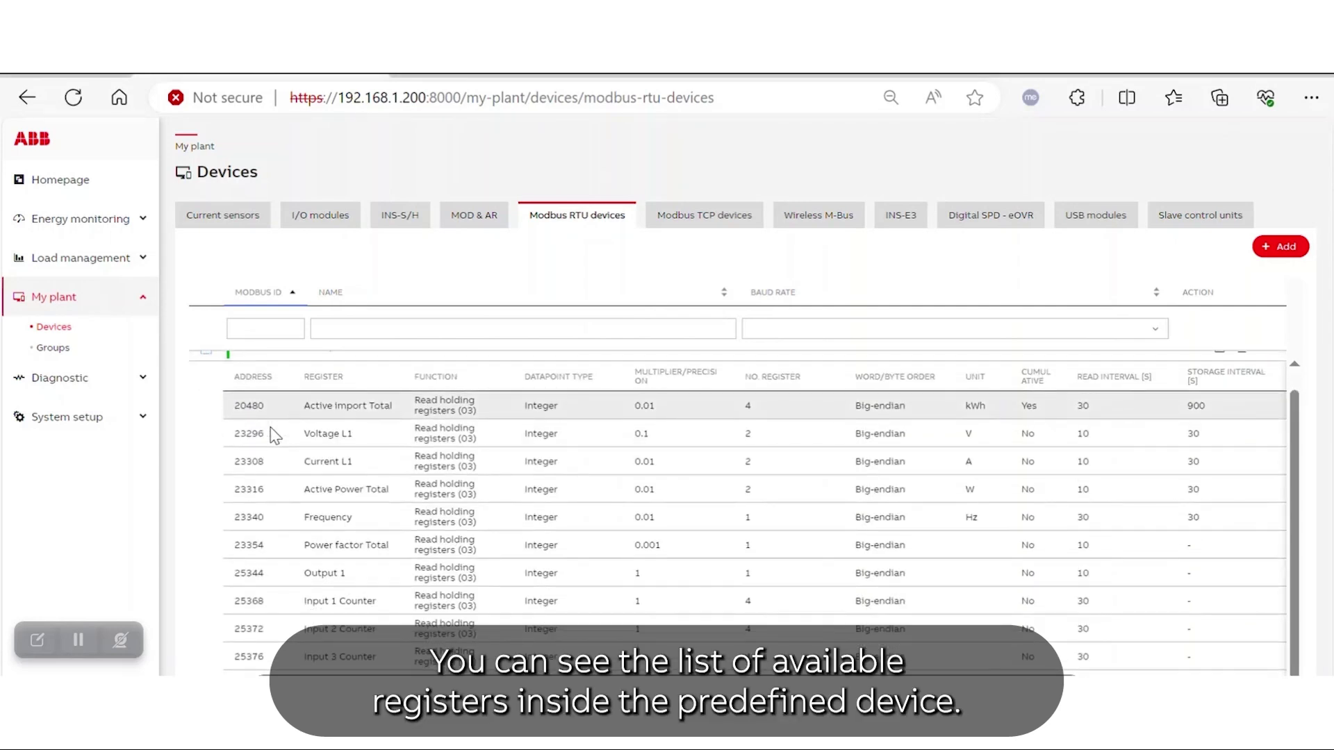
scroll(263, 403, "up", 1)
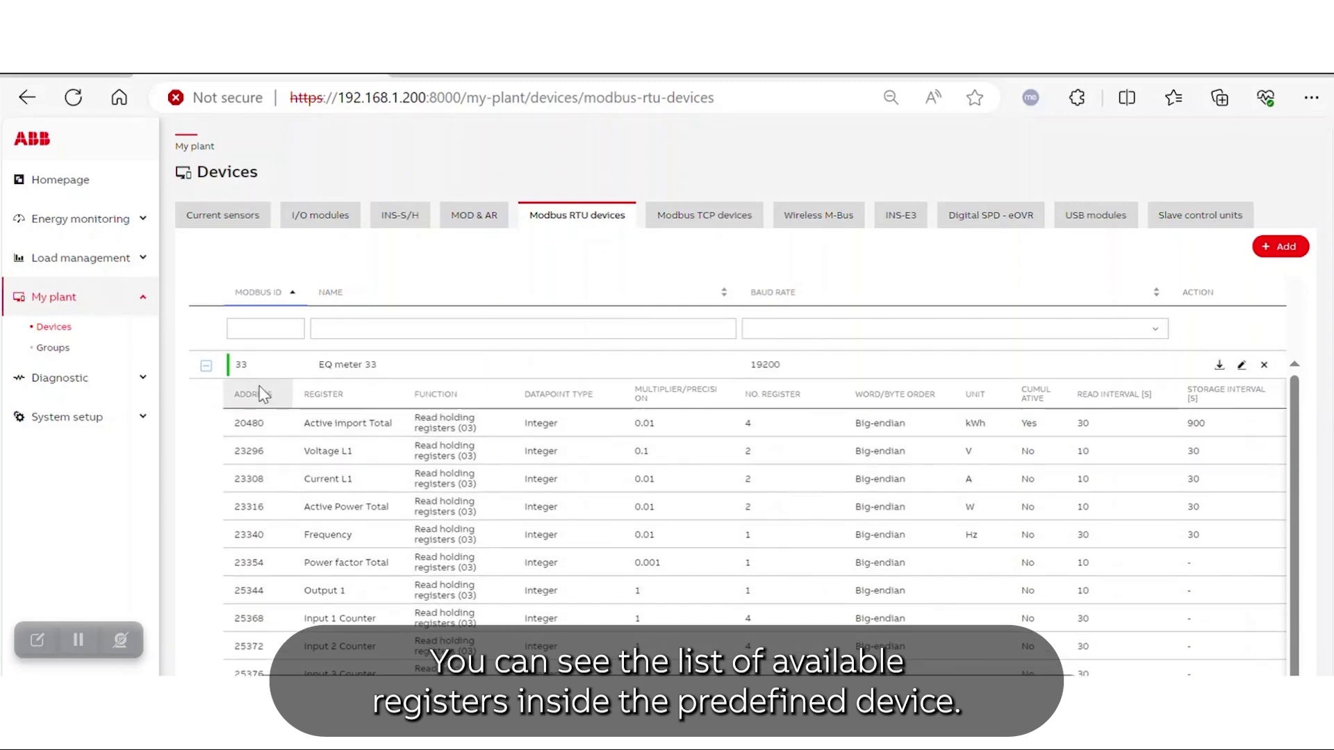
left_click(1242, 365)
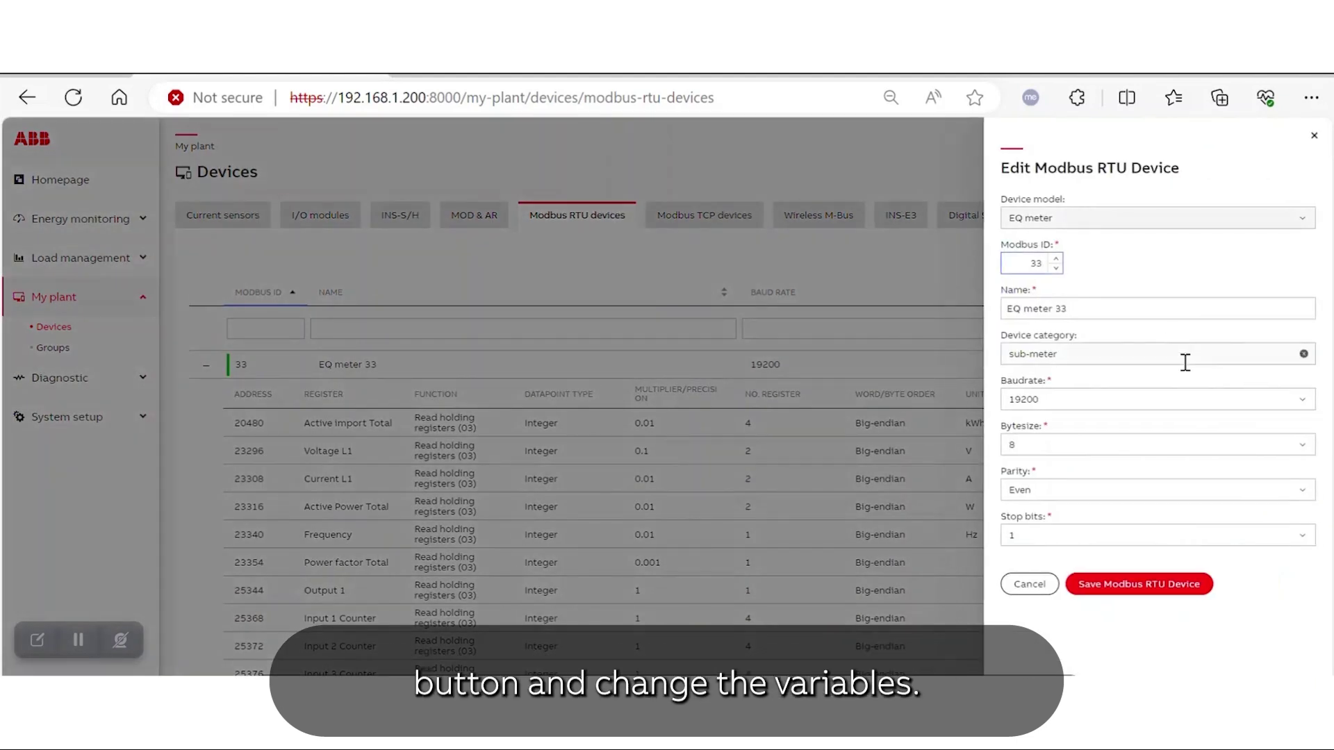
left_click(1040, 586)
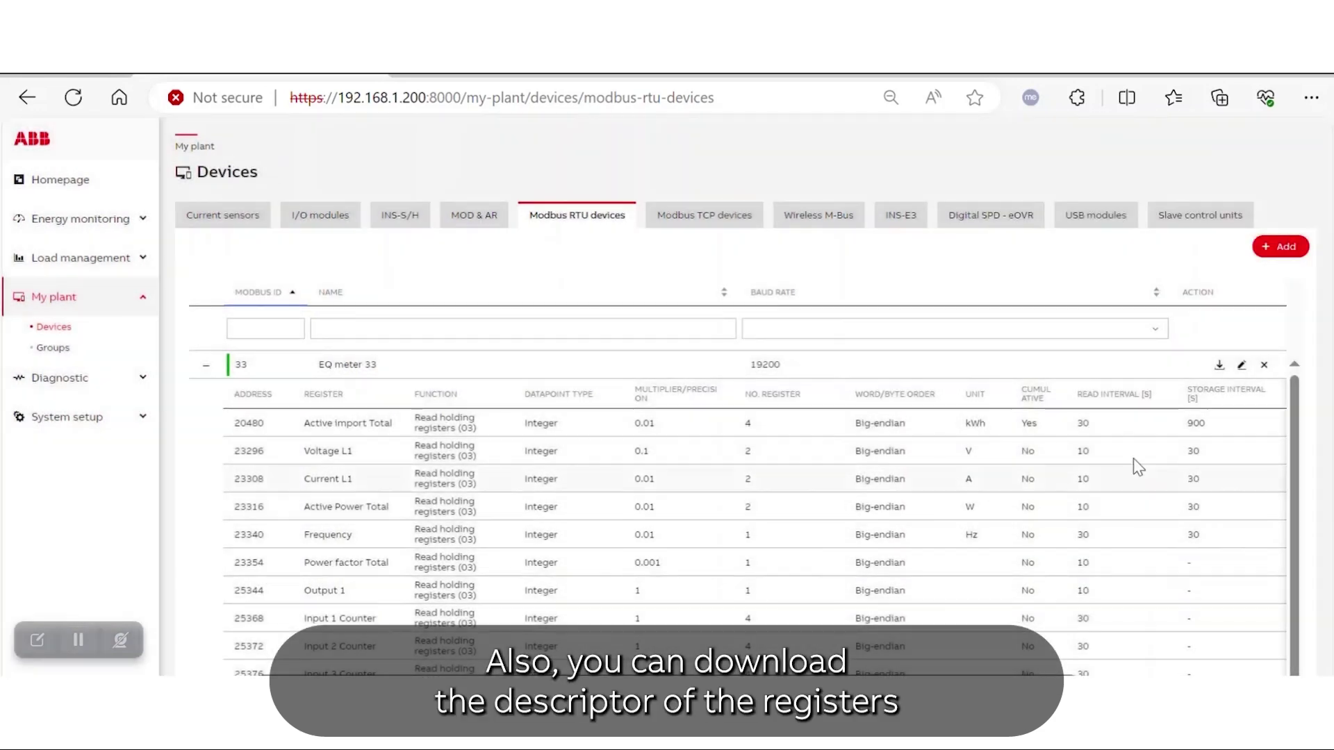
left_click(1219, 365)
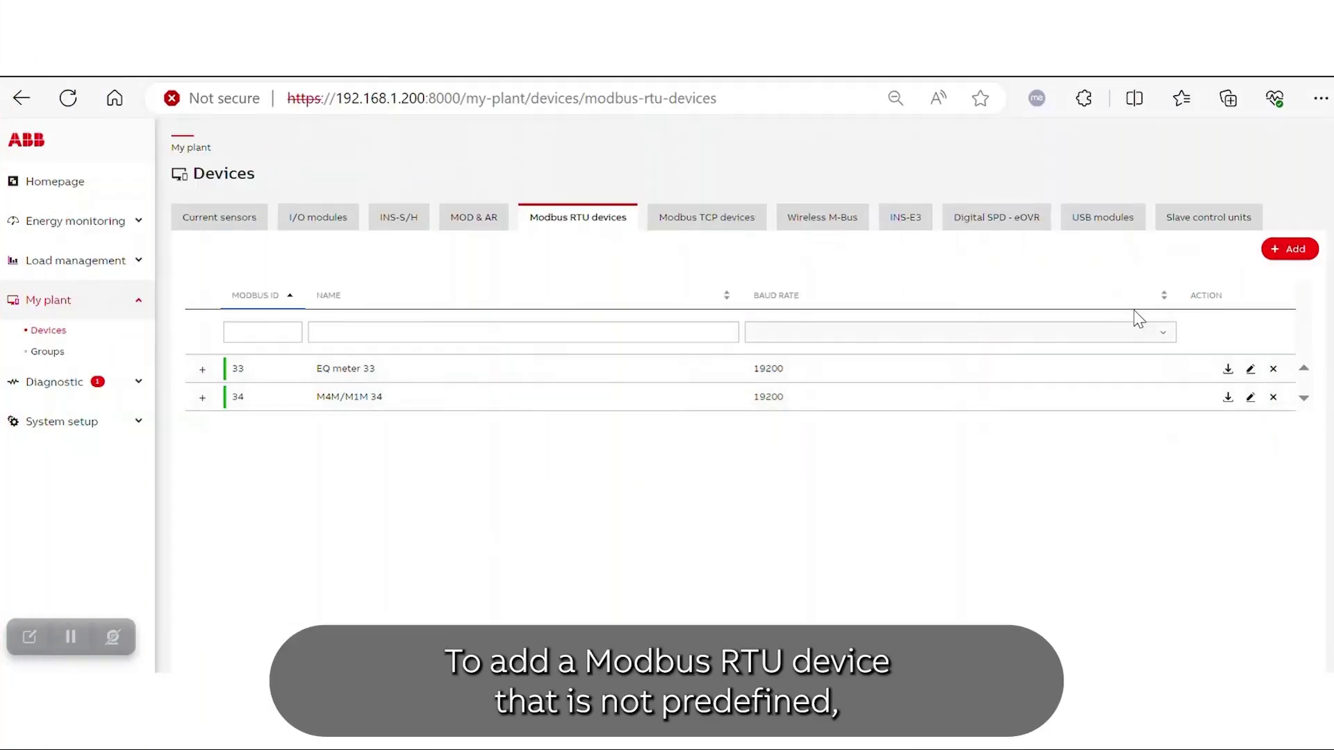
- Add custom RTU device 'TEST DEVICE' (ID 35, sub-meter) and expand its empty register list
left_click(1285, 258)
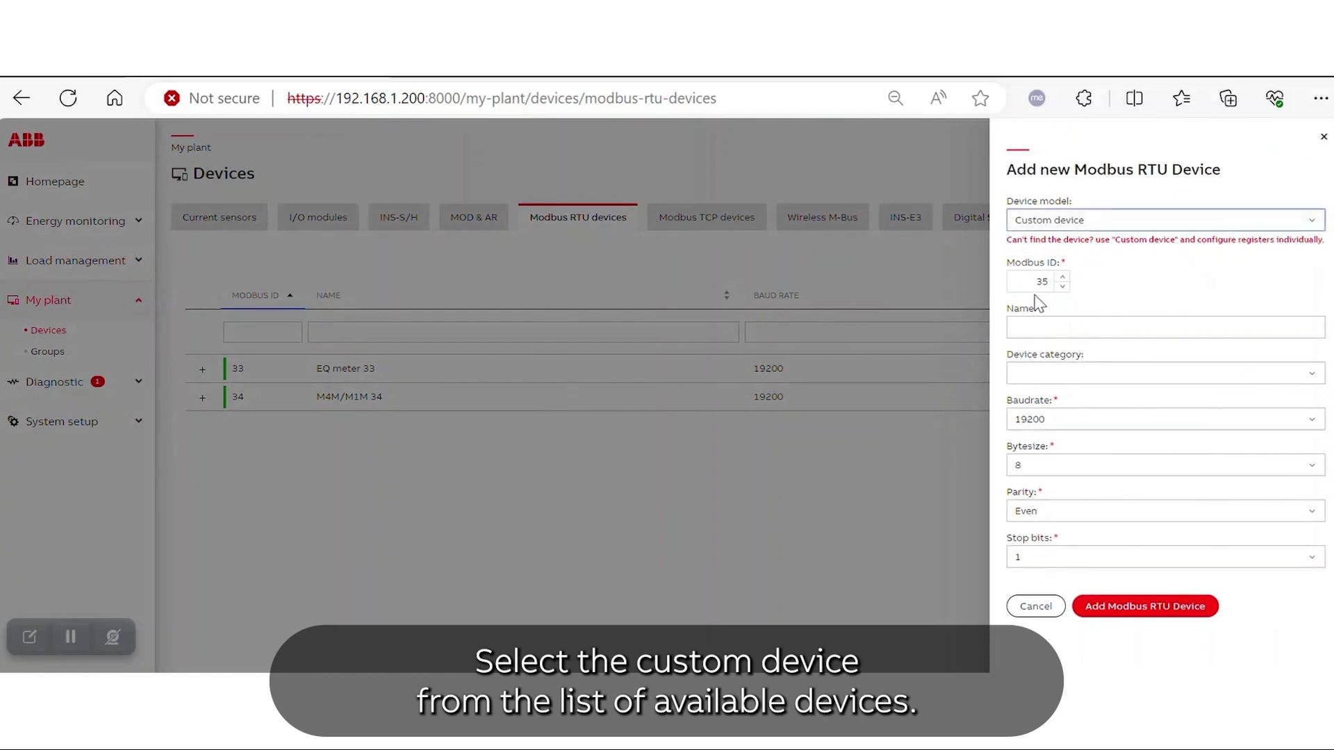
left_click(1050, 329)
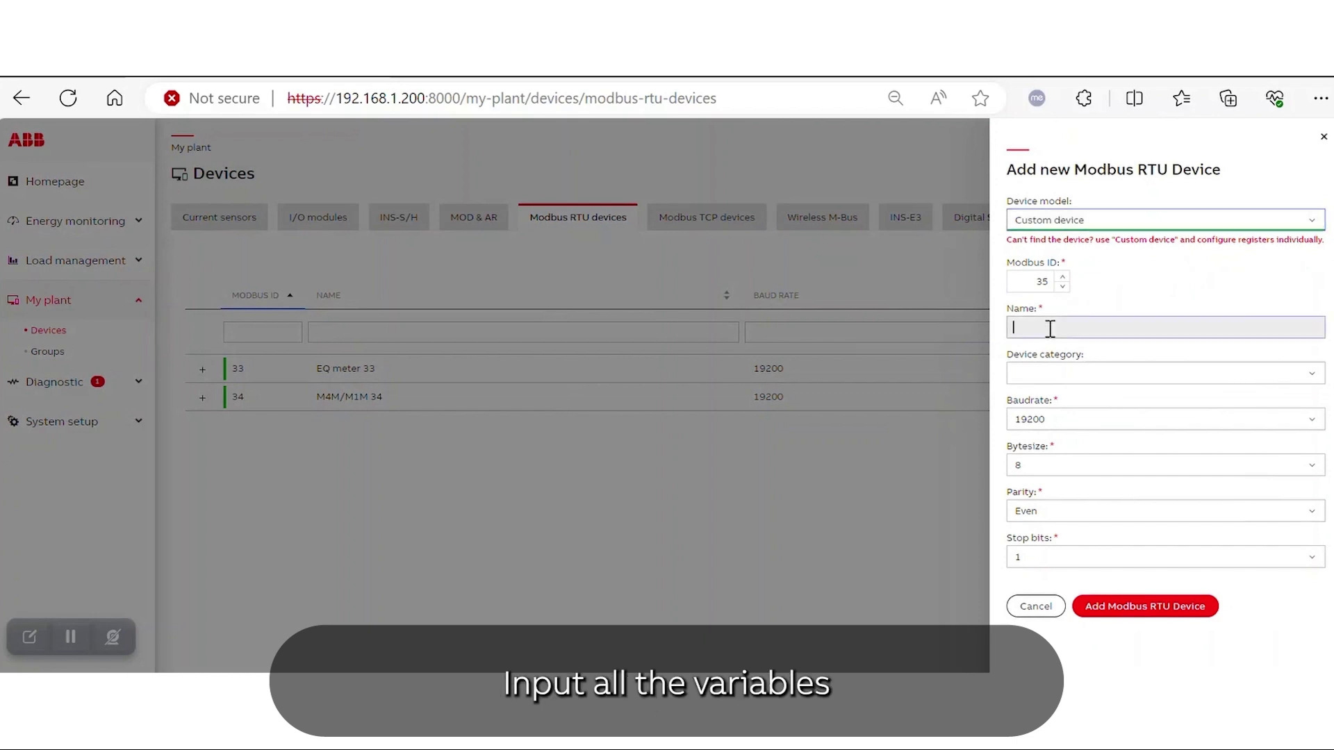
type("T")
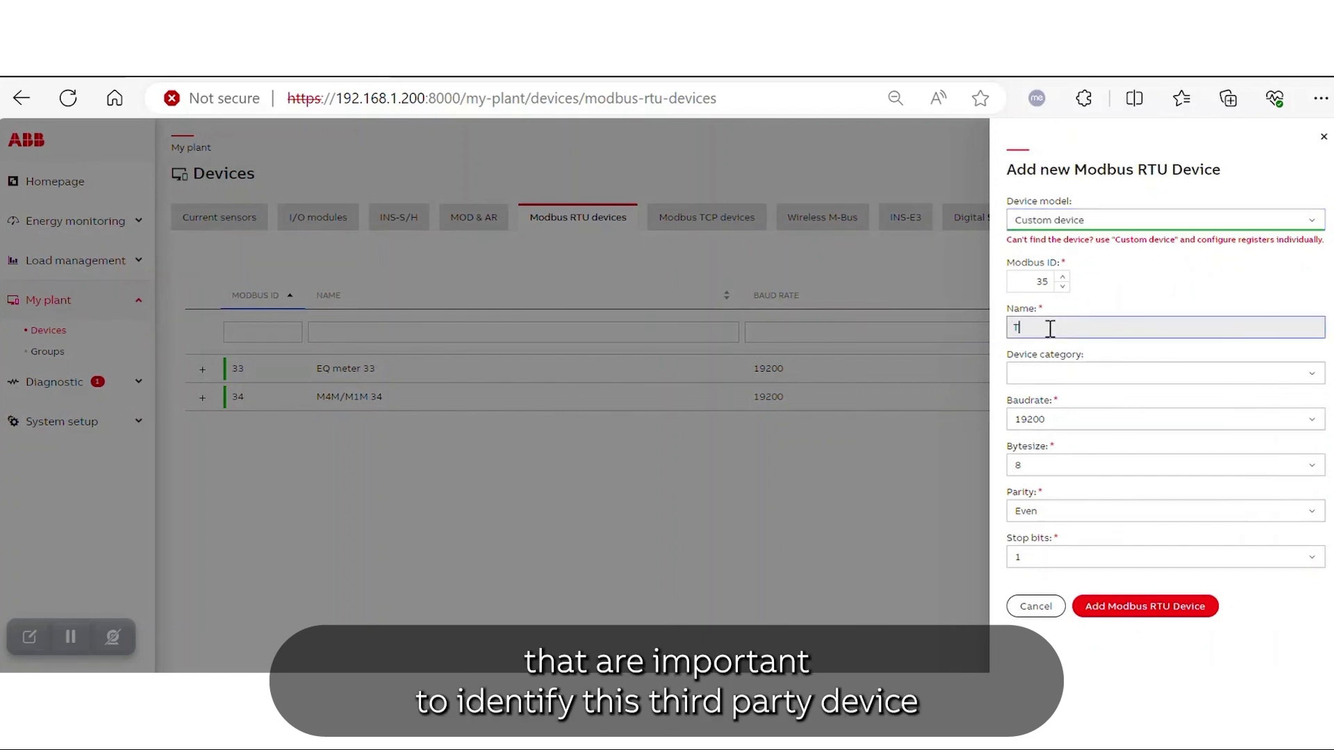
type("EST DEVICE")
left_click(1073, 374)
left_click(1084, 425)
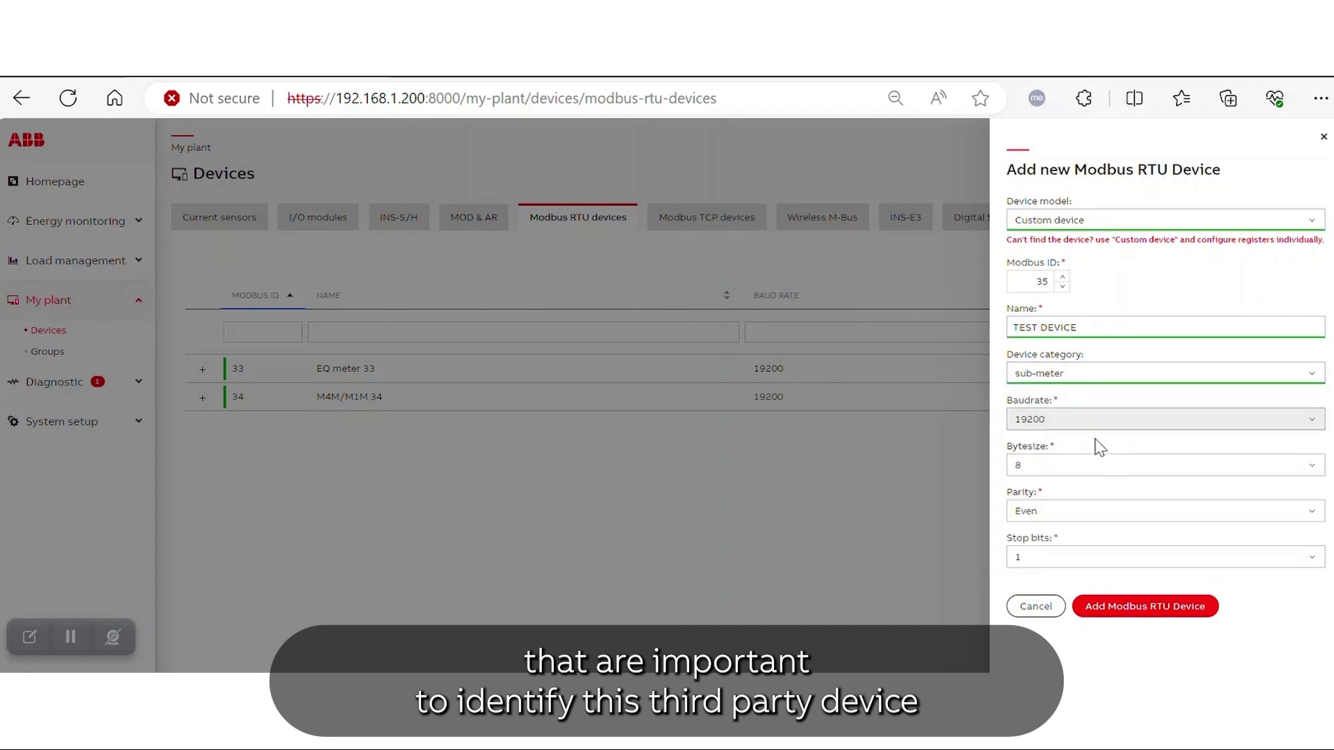
left_click(1115, 608)
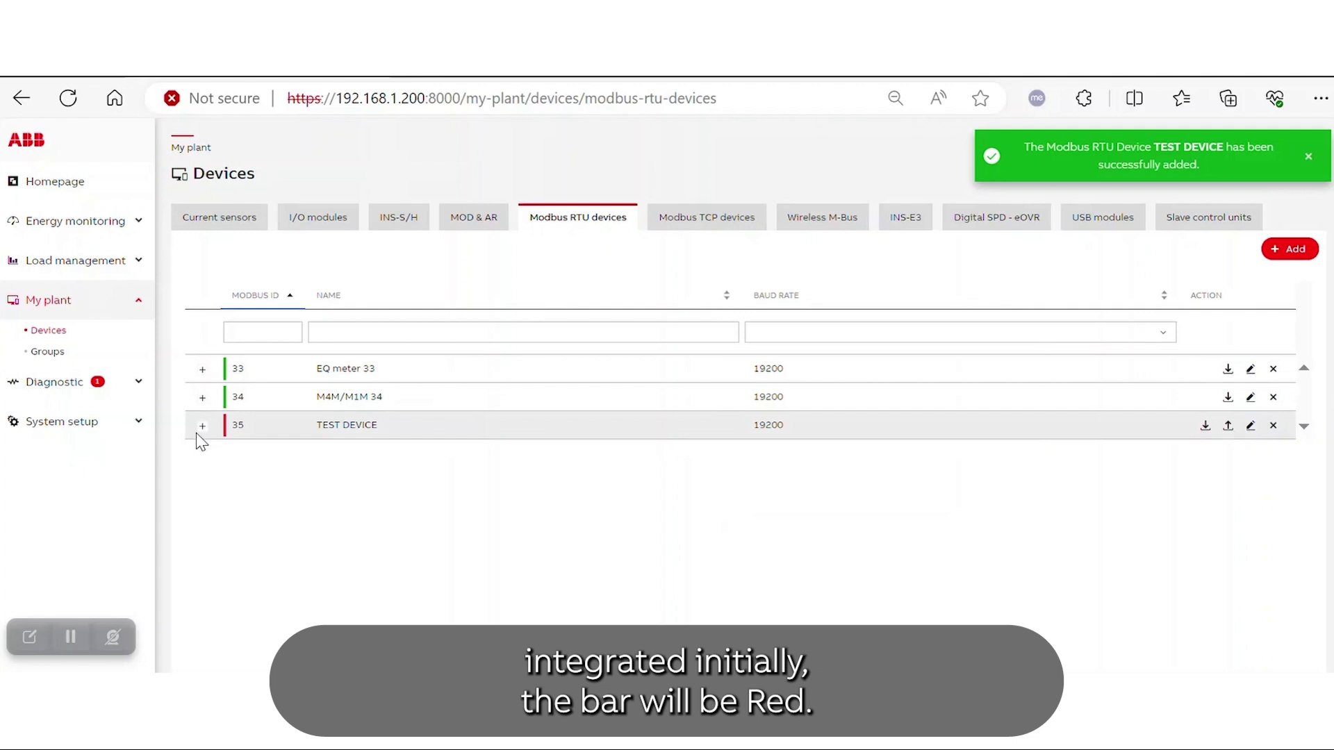
left_click(202, 425)
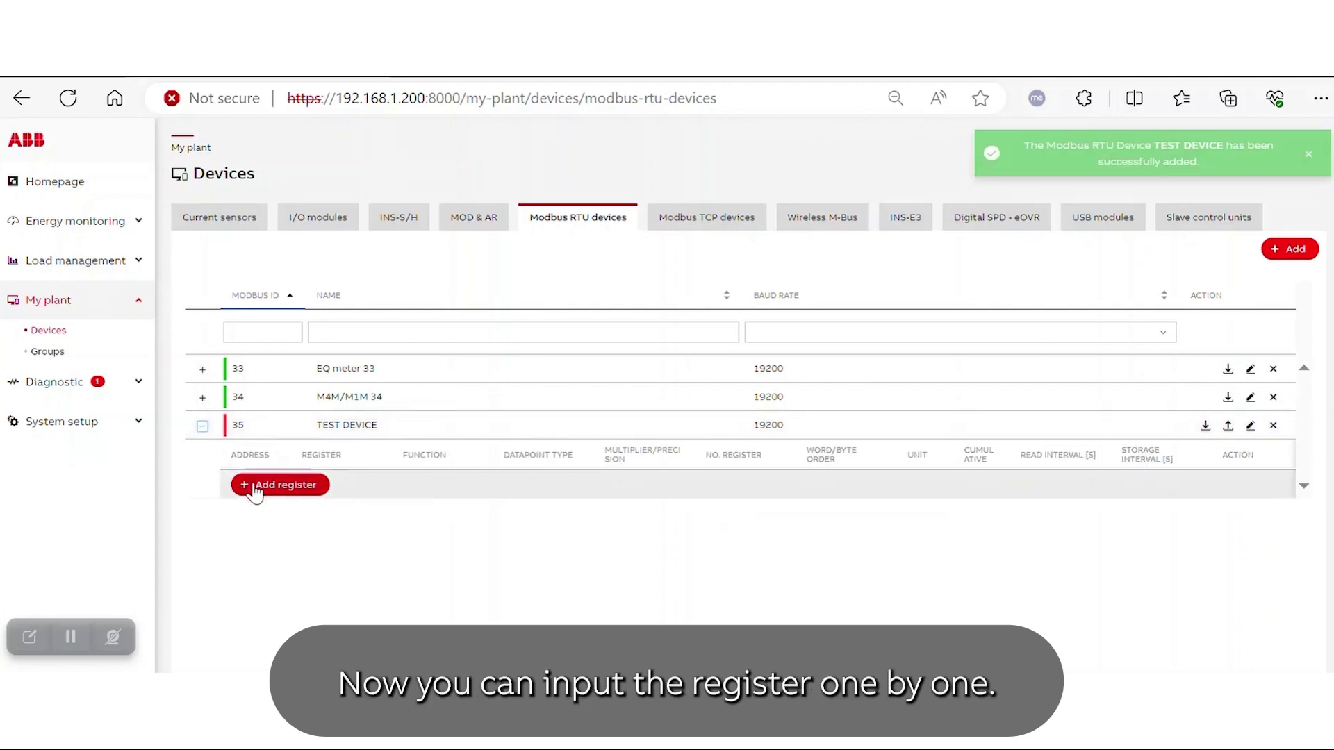
- Add register 34566 Active import L1 (Energy Values) to TEST DEVICE and download its descriptor
left_click(254, 486)
type("345")
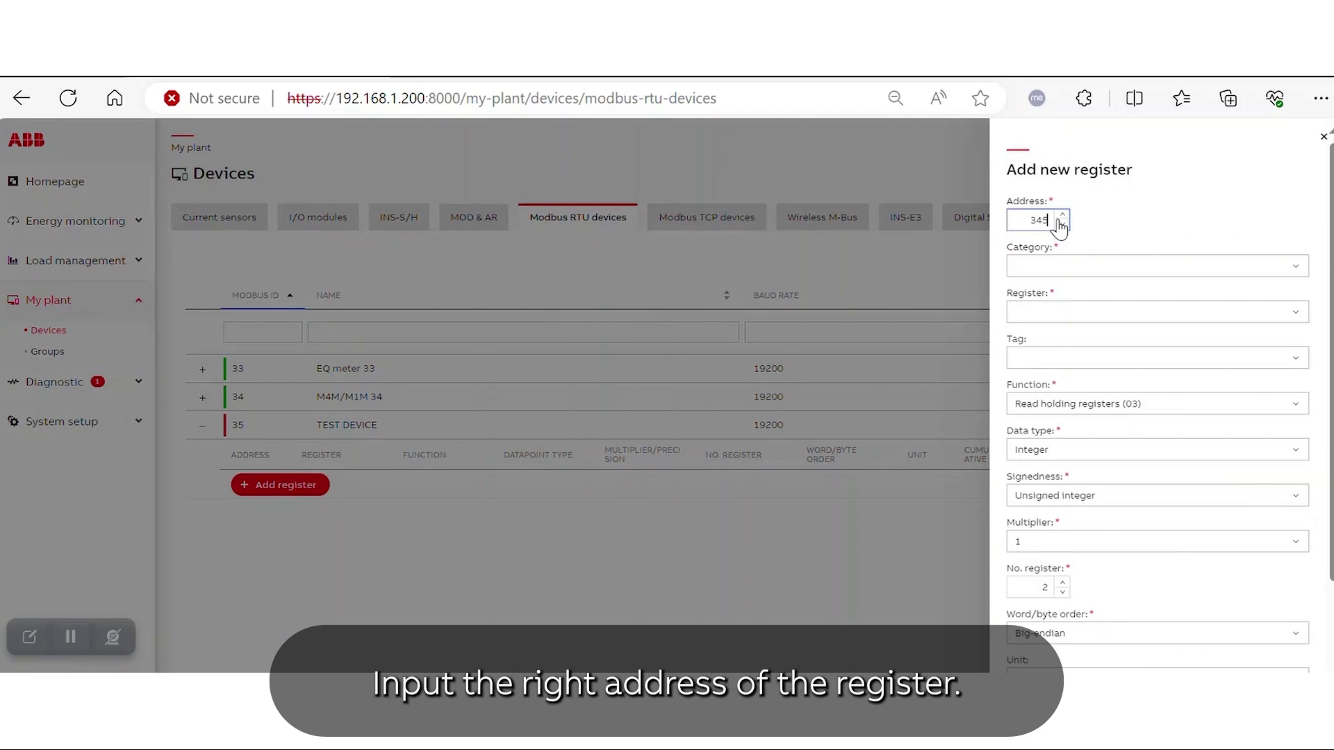
type("66")
left_click(1073, 266)
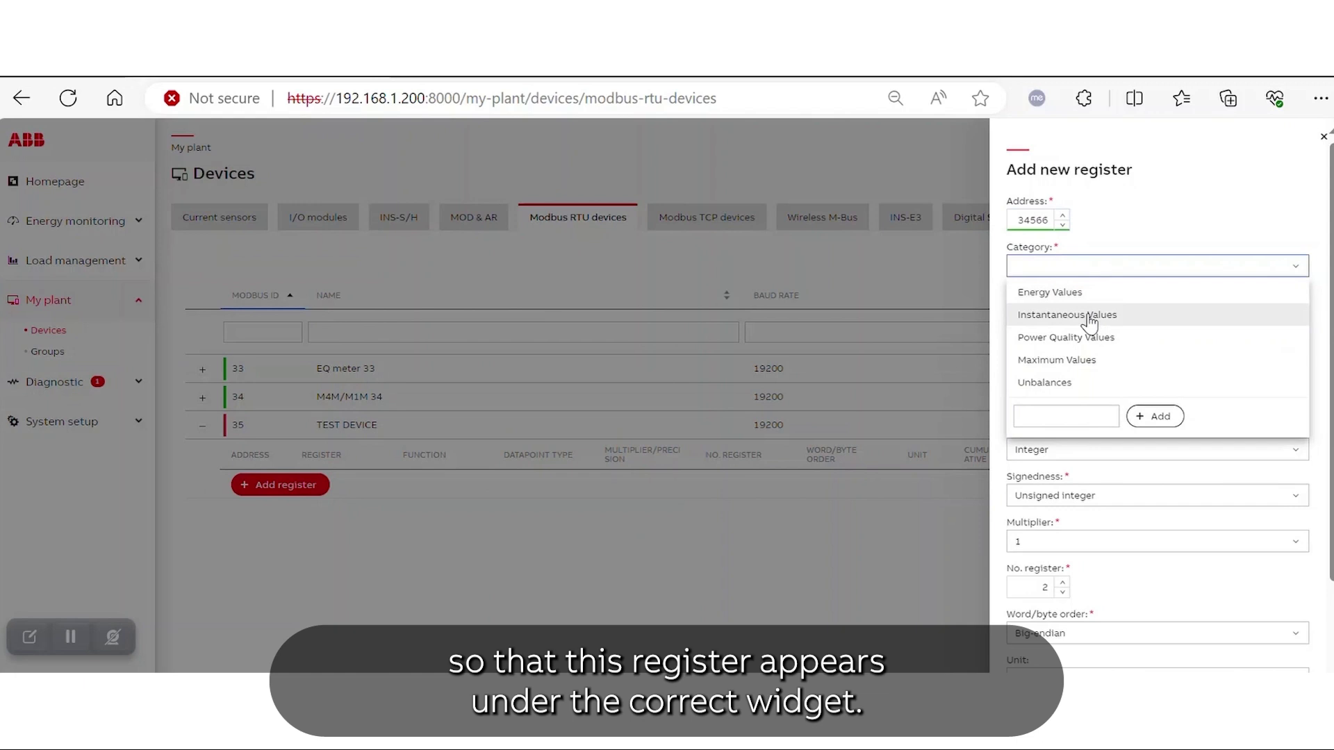
left_click(1091, 295)
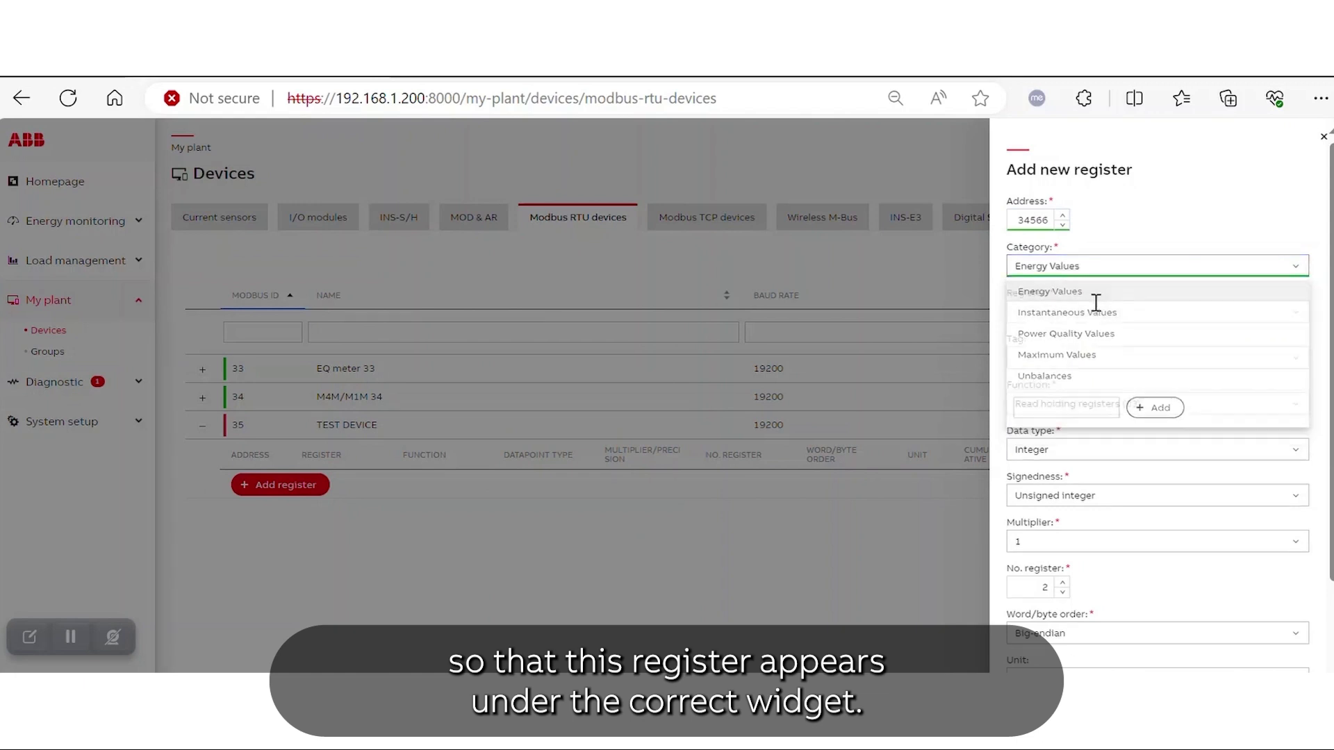
left_click(1095, 311)
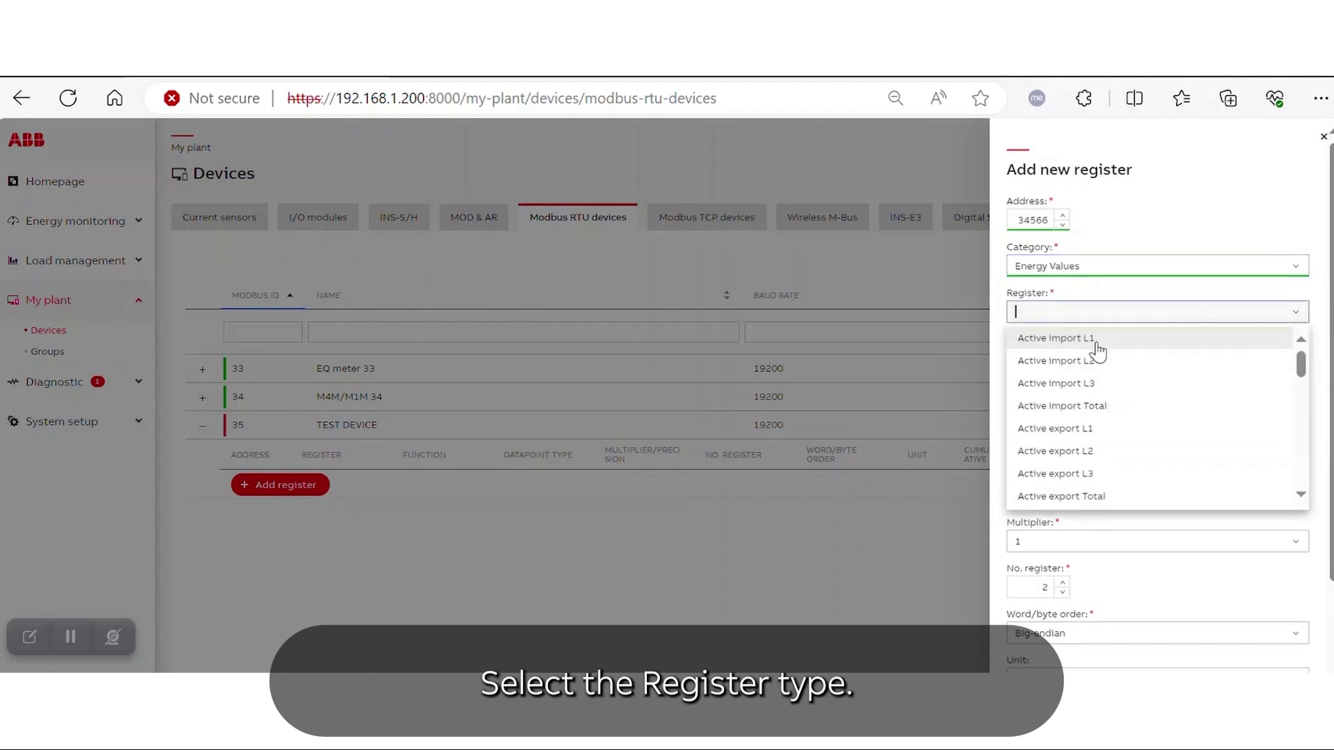
left_click(1095, 340)
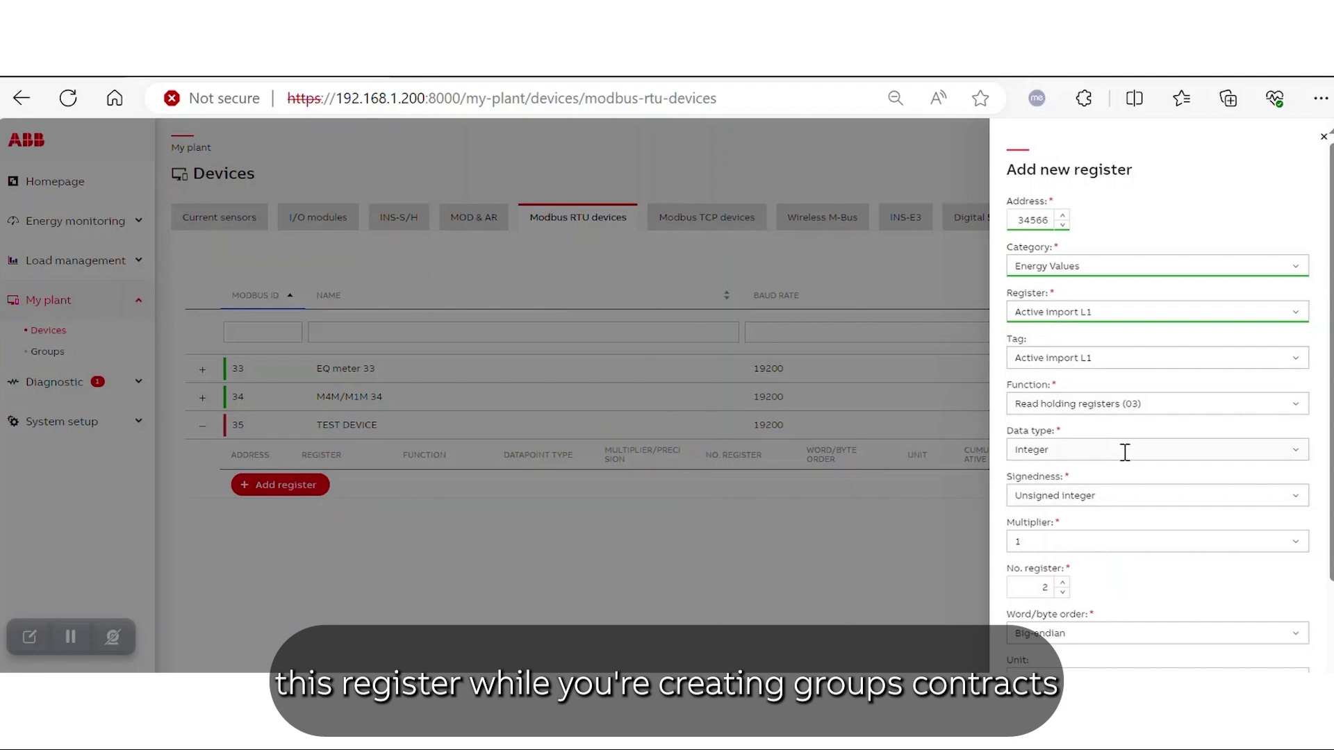
scroll(1124, 452, "down", 3)
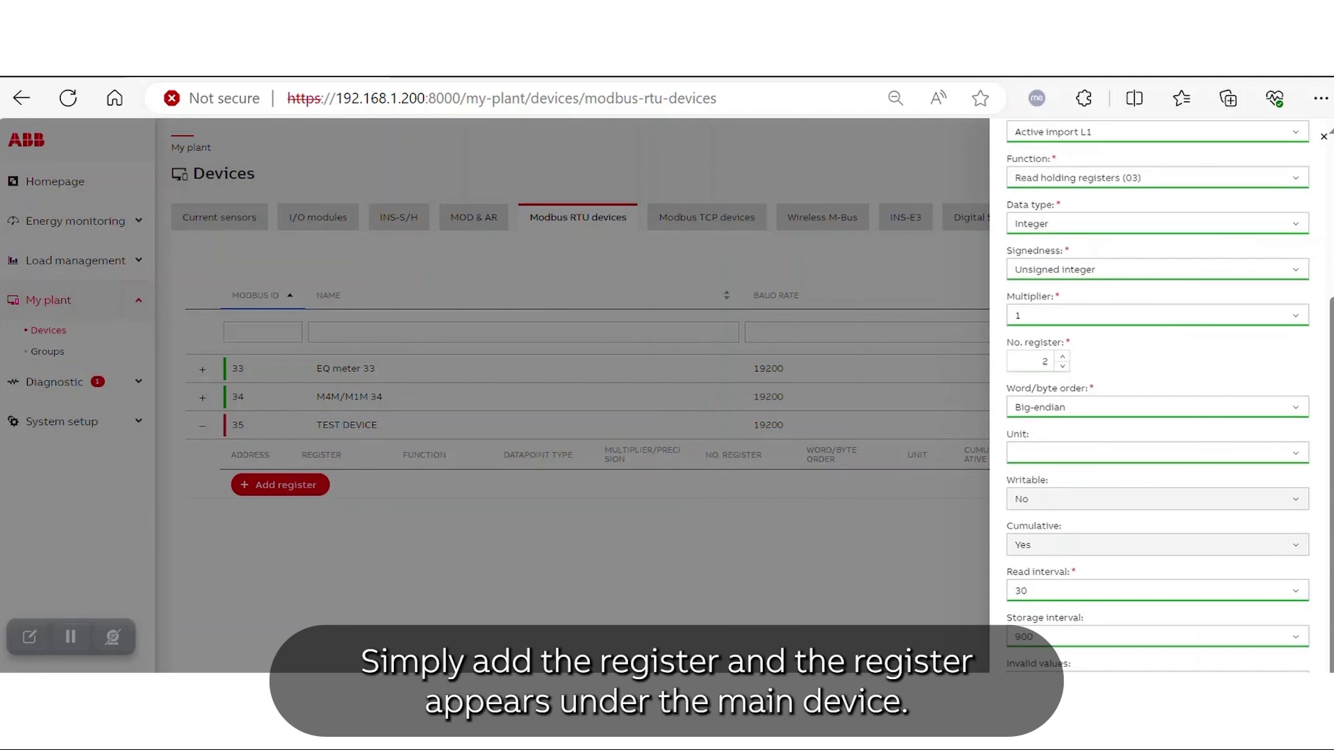
key("Return")
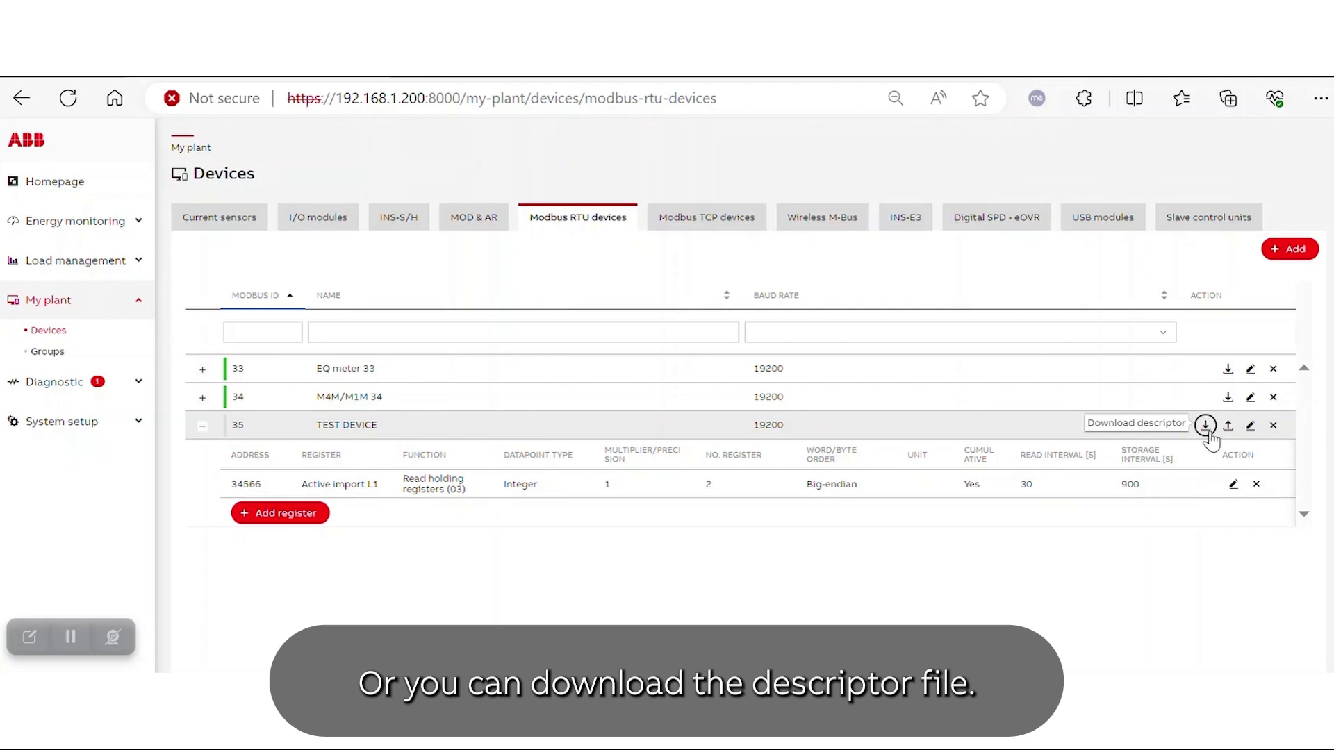
left_click(1205, 425)
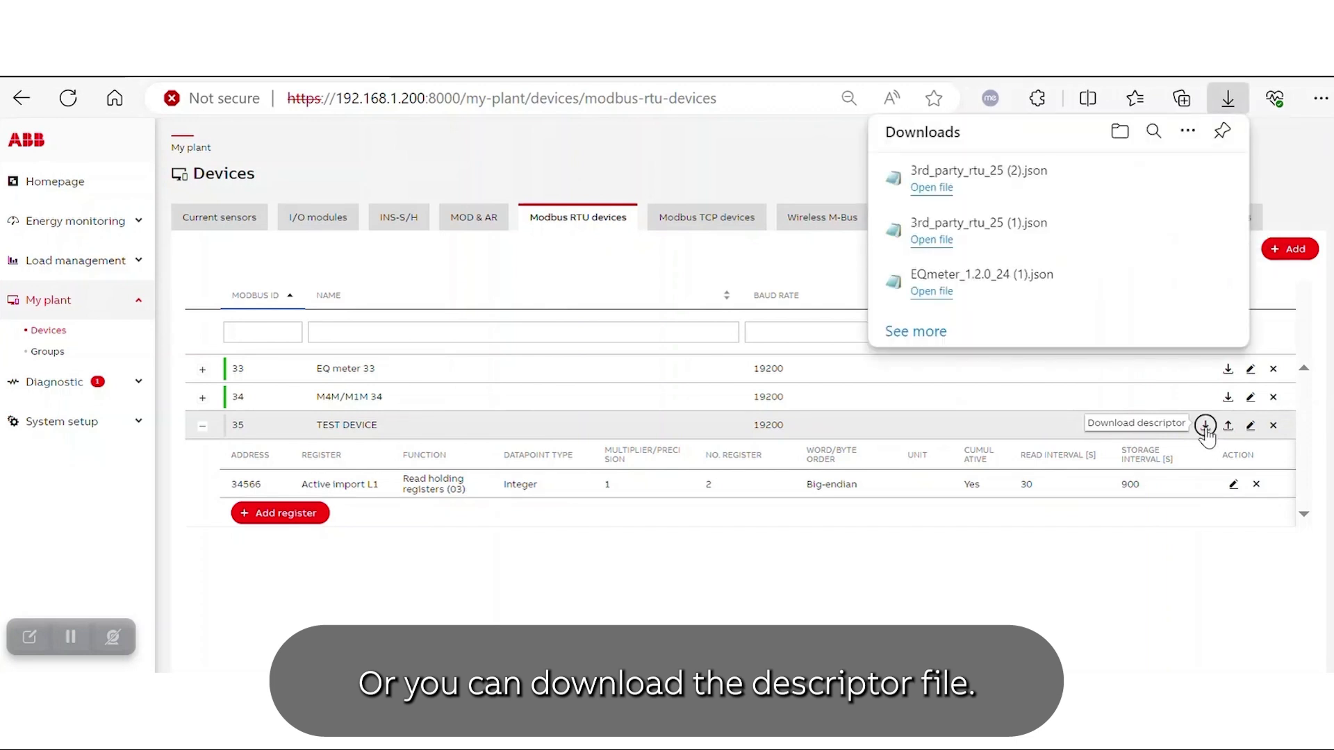
- View the downloaded 3rd_party_rtu_25 (2).json descriptor in Notepad and scroll through its variables
left_click(937, 197)
scroll(571, 282, "down", 1)
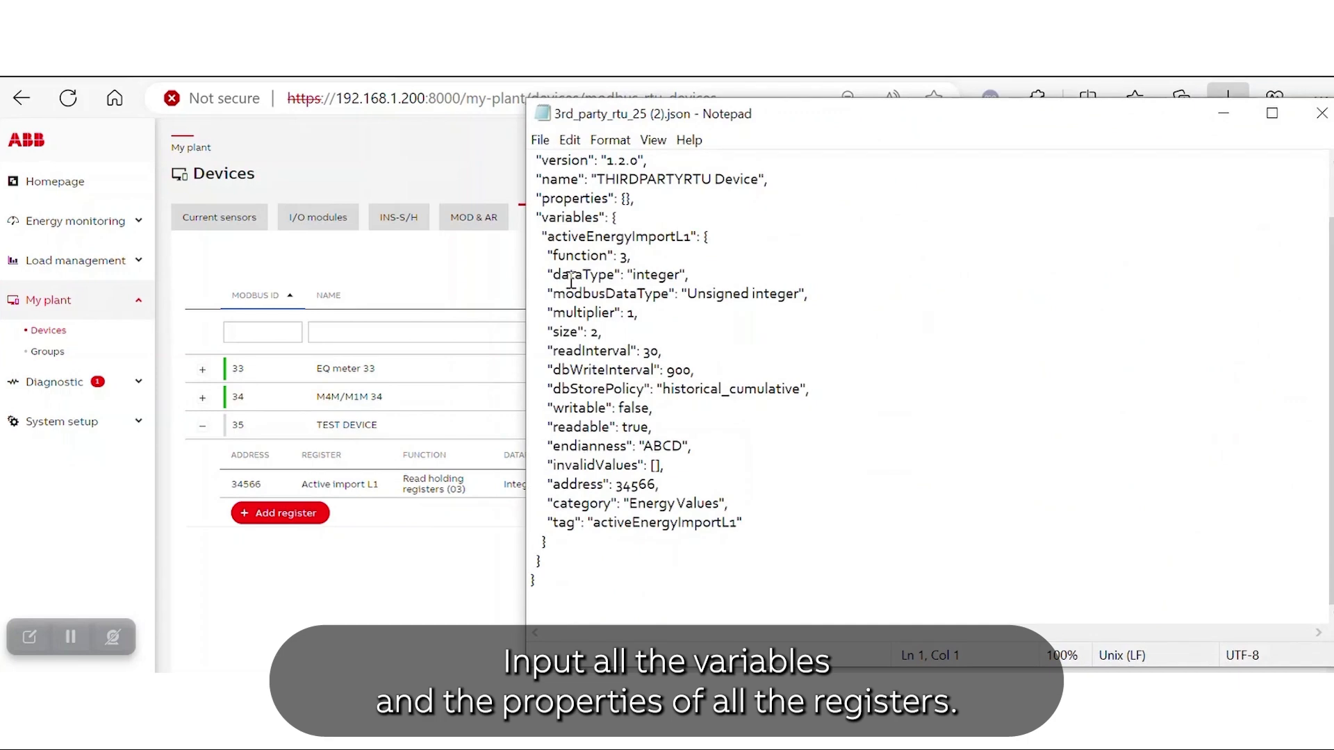
scroll(580, 326, "up", 1)
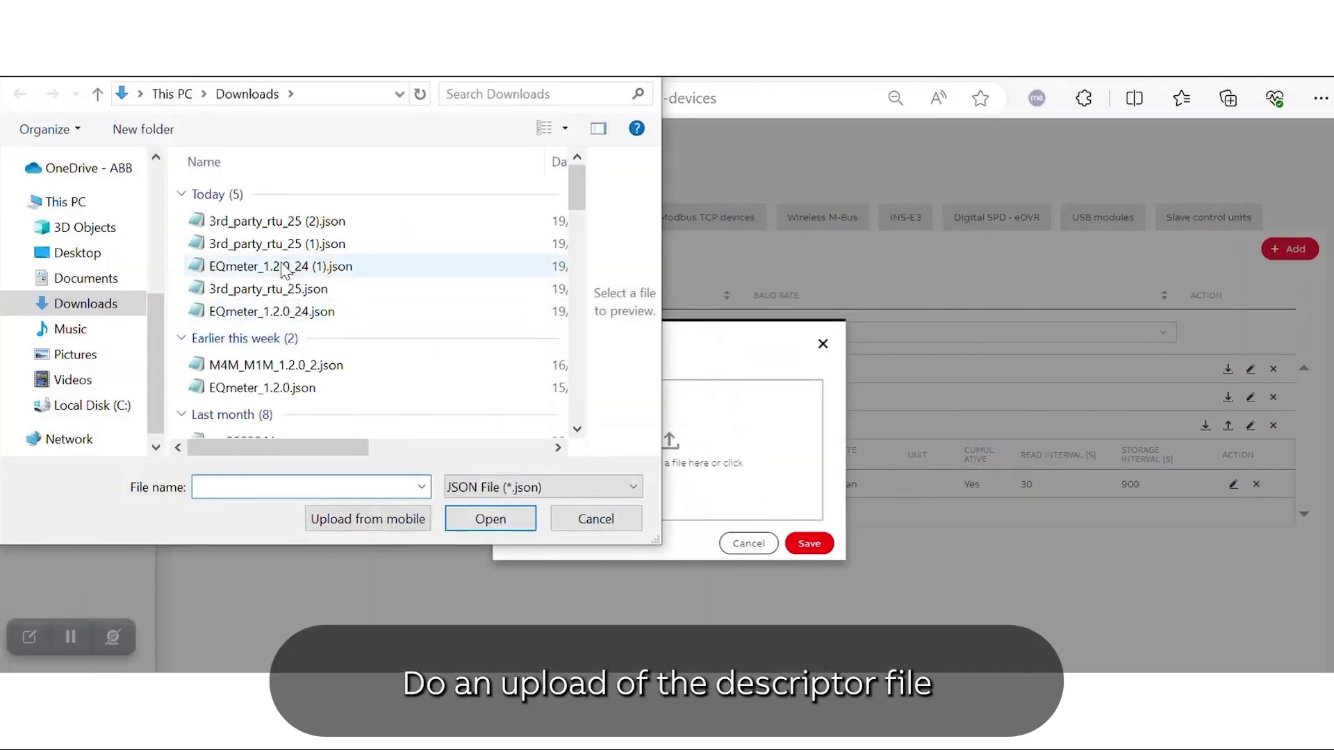
- Upload EQmeter_1.2.0_24 (1).json as TEST DEVICE's descriptor and save it
left_click(282, 266)
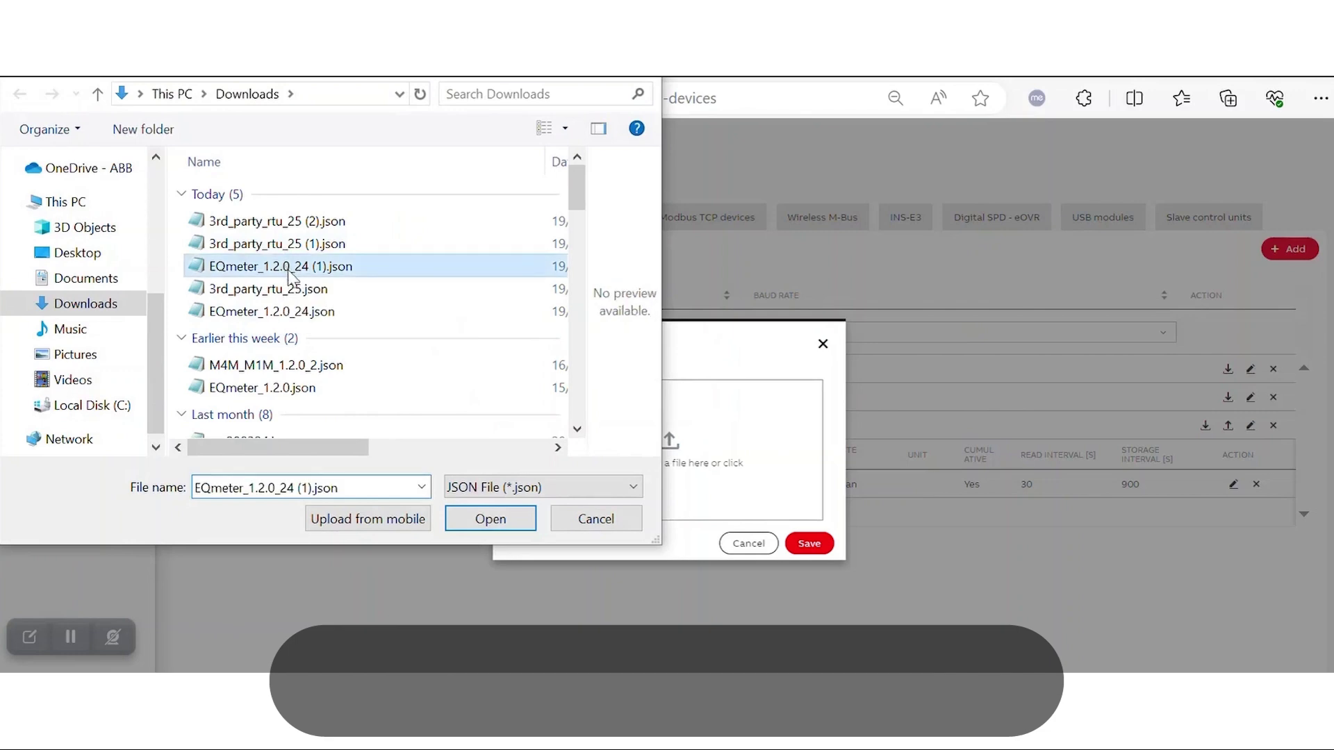
left_click(491, 521)
left_click(809, 543)
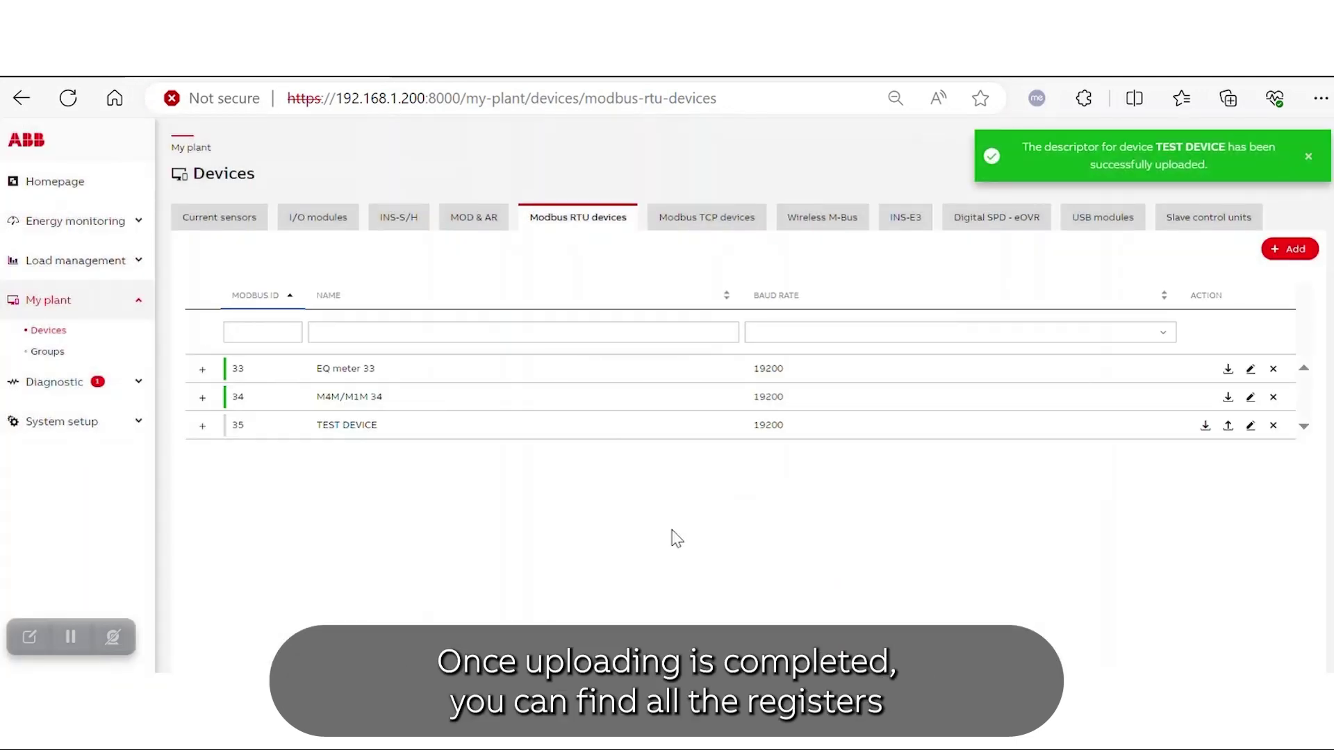
- Expand TEST DEVICE to review its new meter registers, then collapse it
left_click(202, 425)
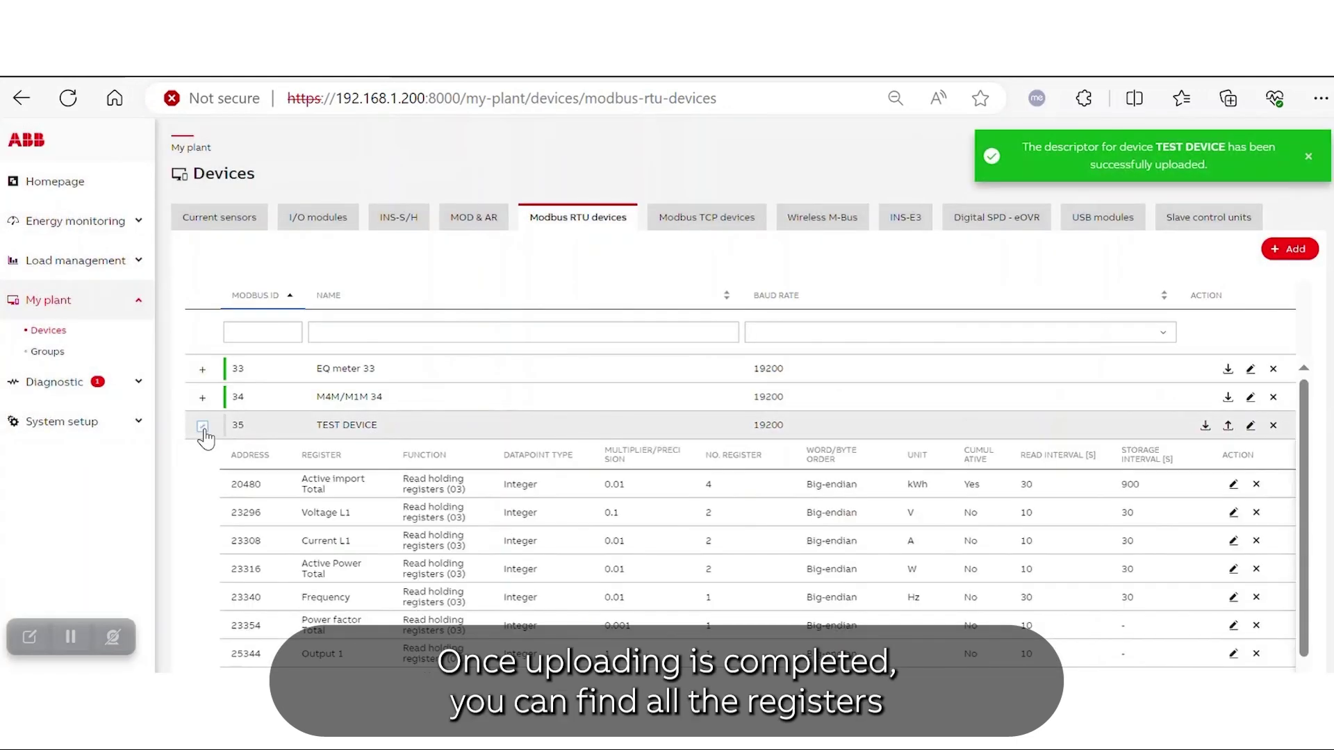
scroll(280, 474, "down", 1)
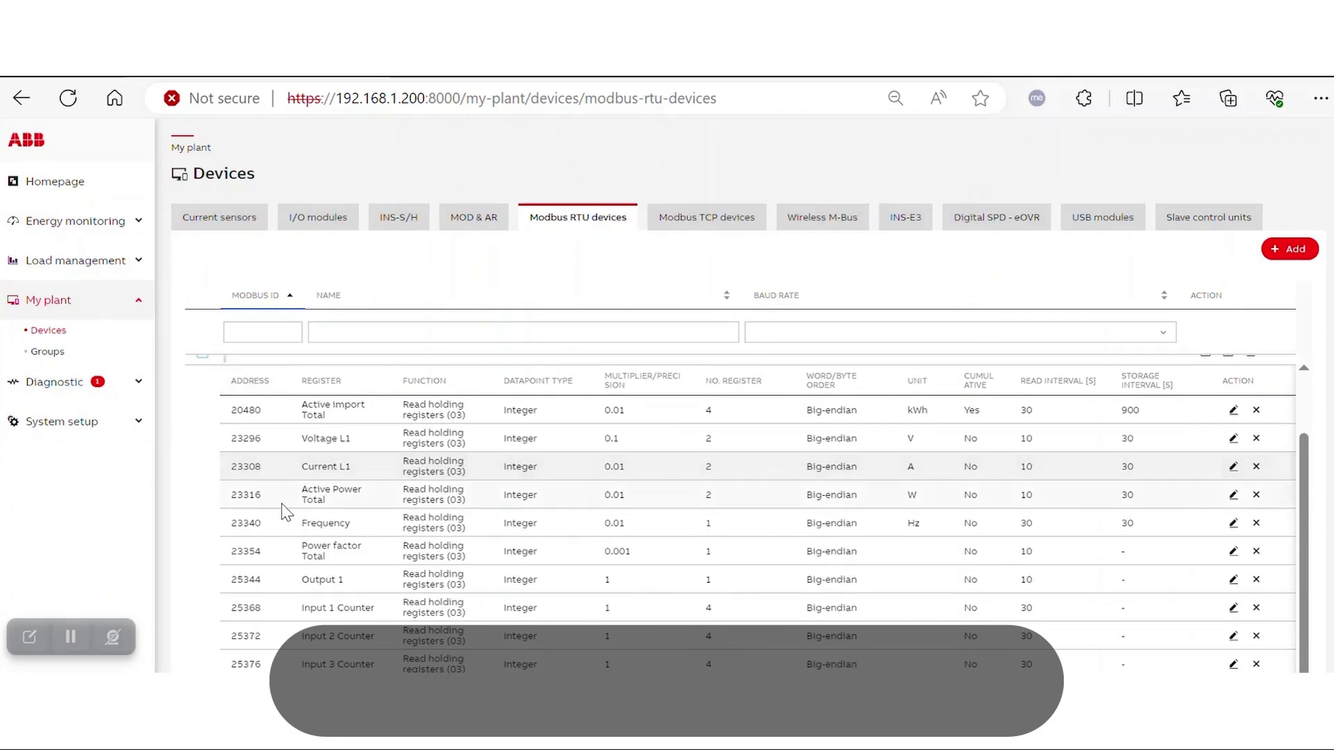
scroll(314, 608, "up", 1)
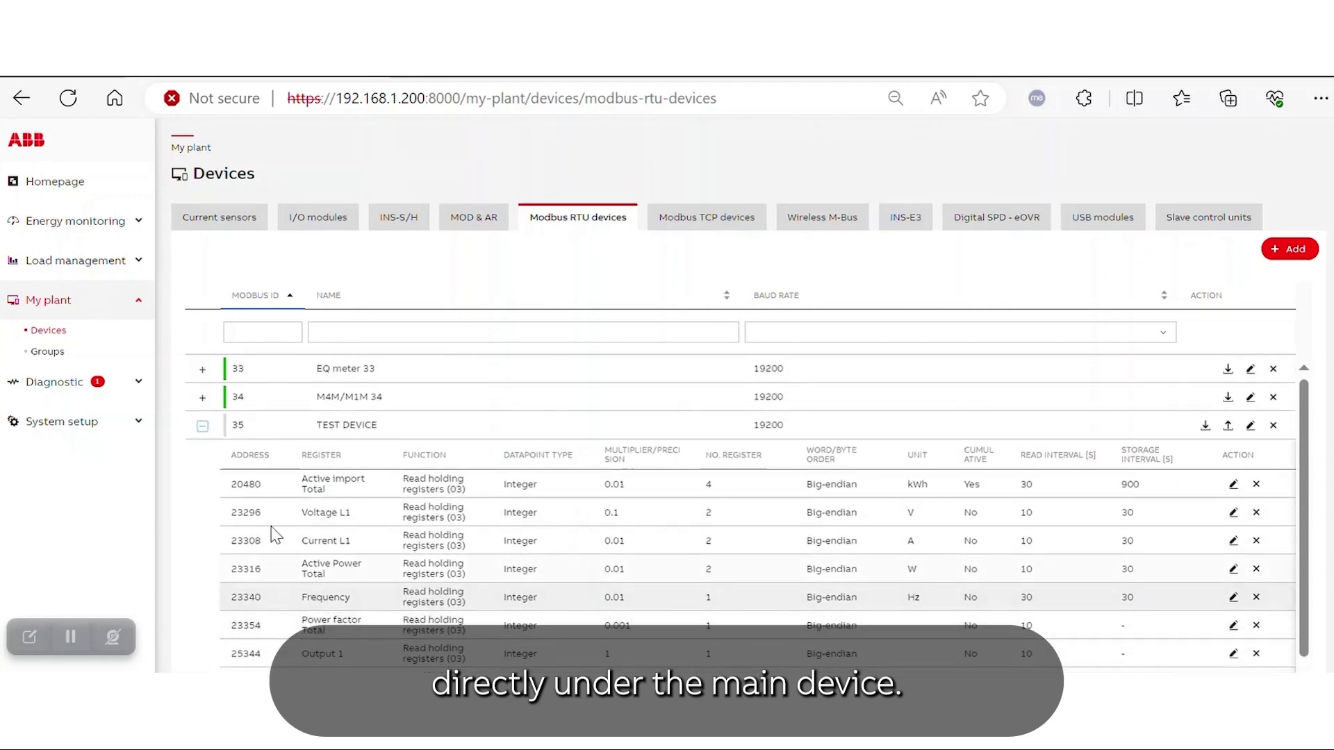
left_click(202, 426)
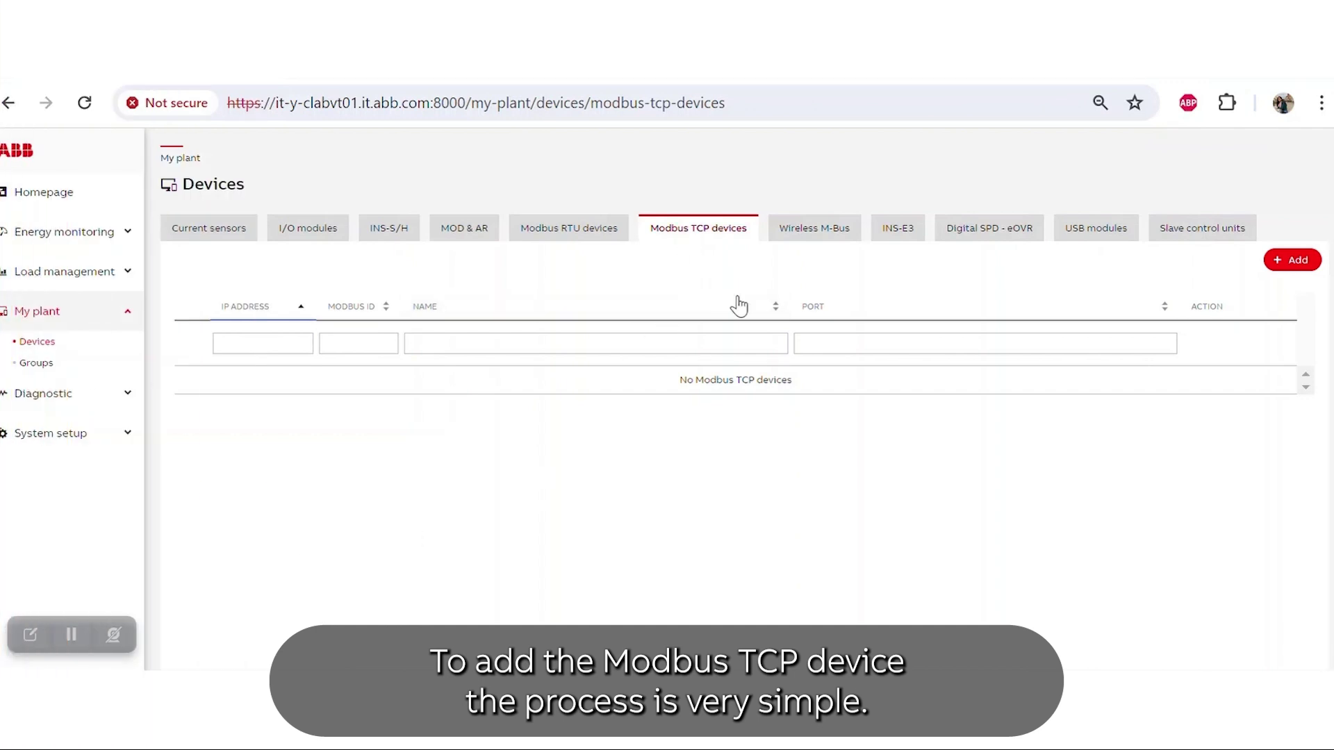
- Add Modbus TCP device 120.11 at IP 10.3.120.11, expand it and start a new register
left_click(1296, 261)
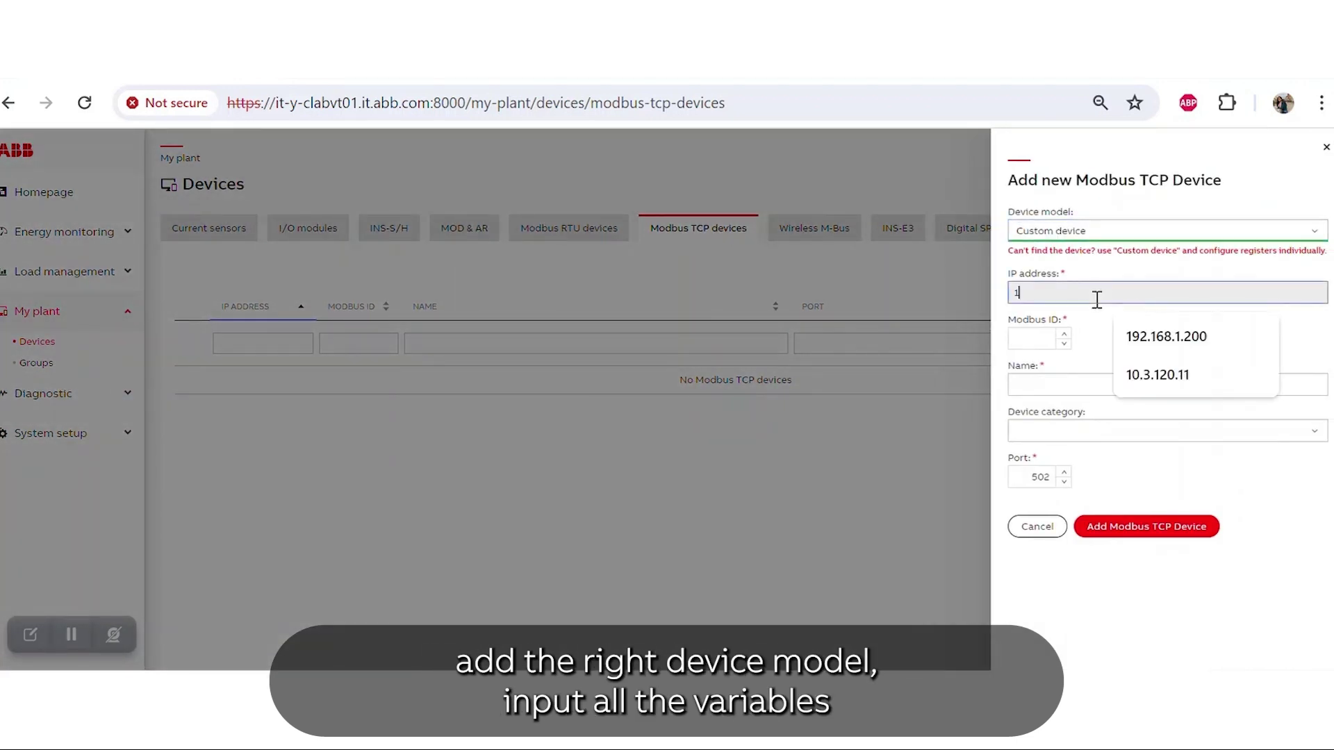
type("0.3.120.11")
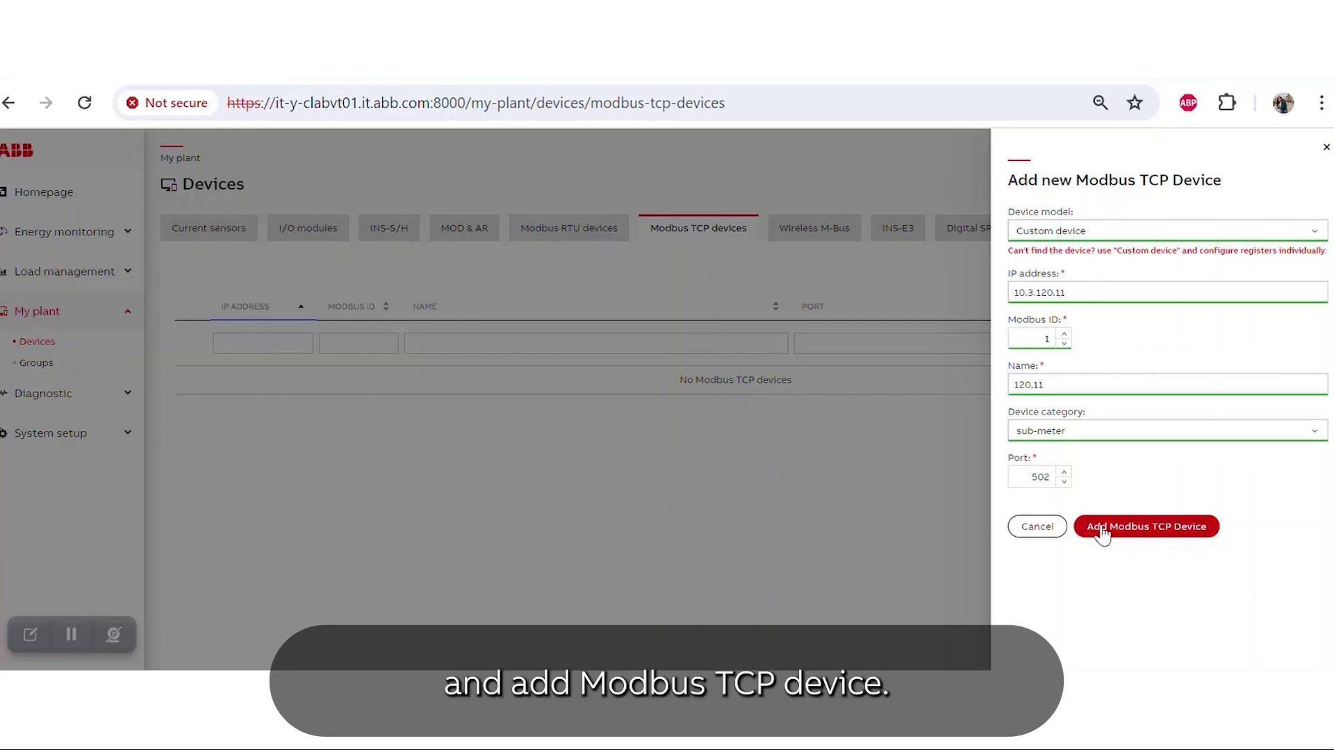
left_click(1102, 529)
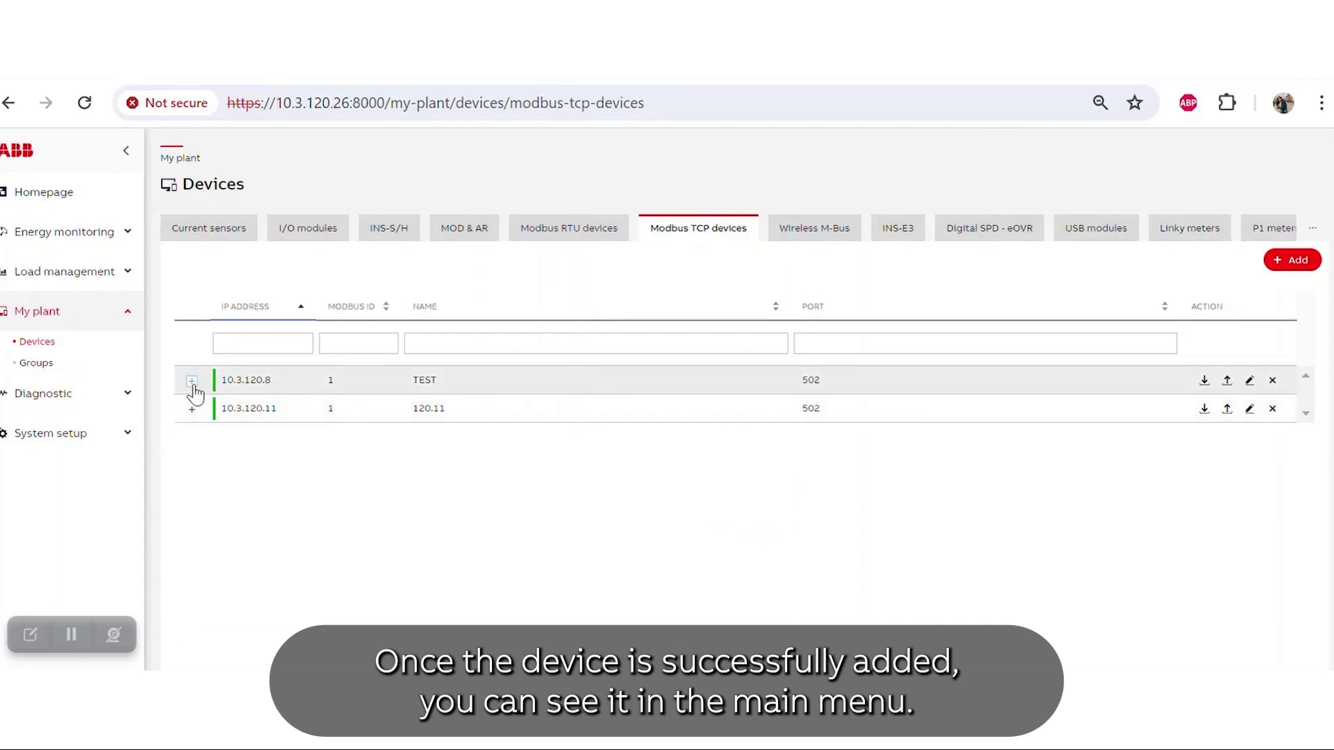
left_click(192, 409)
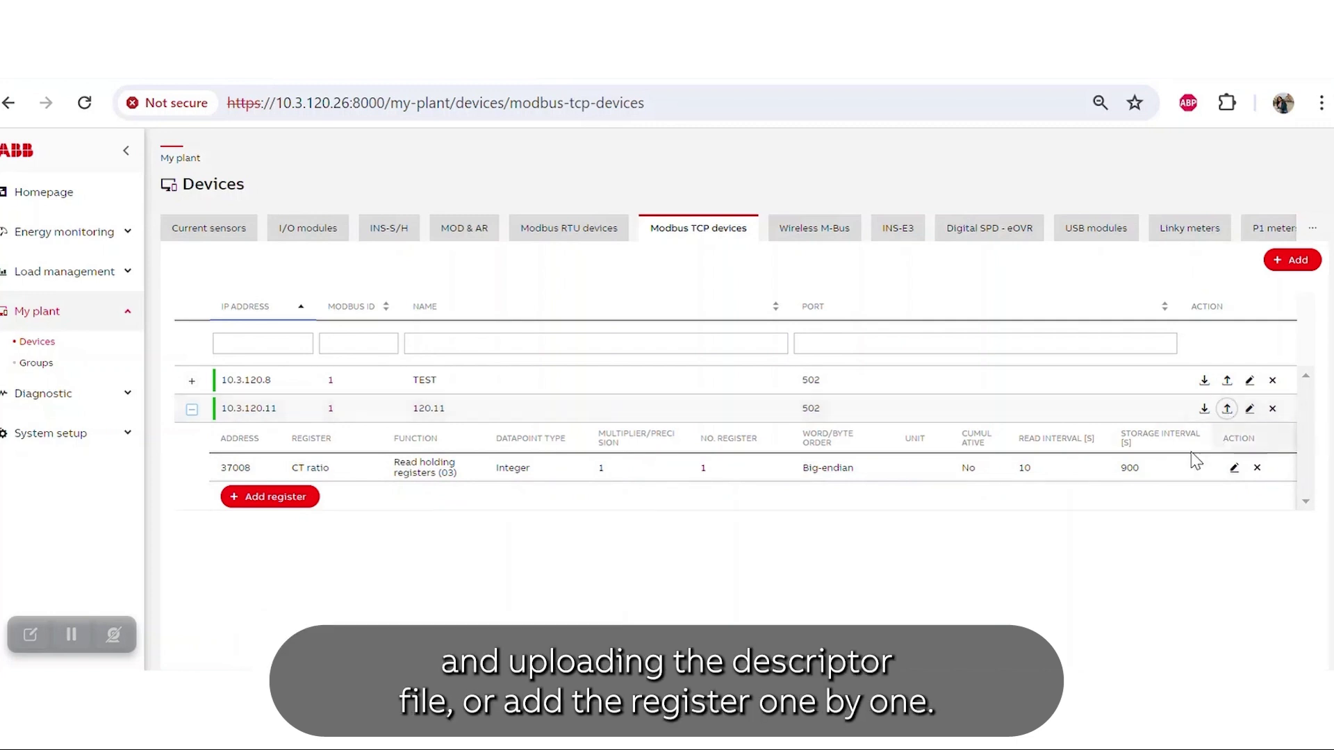
left_click(297, 501)
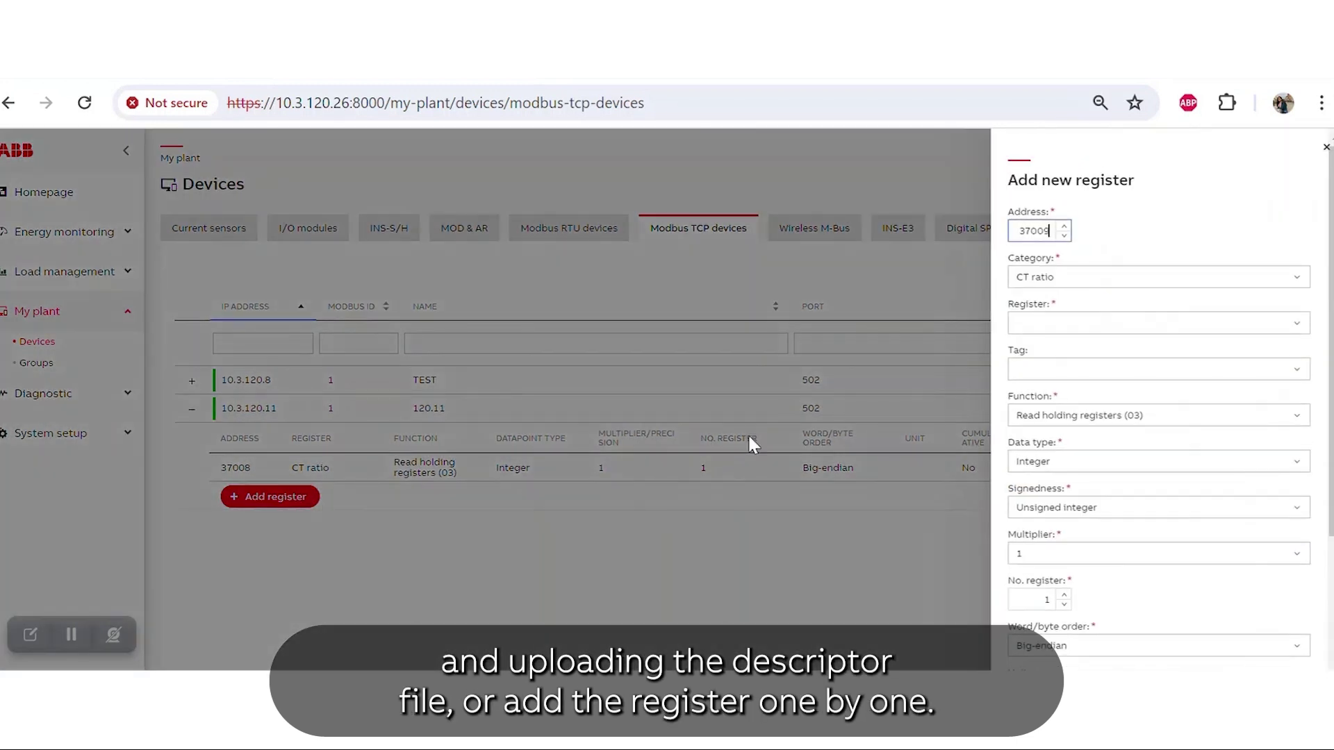